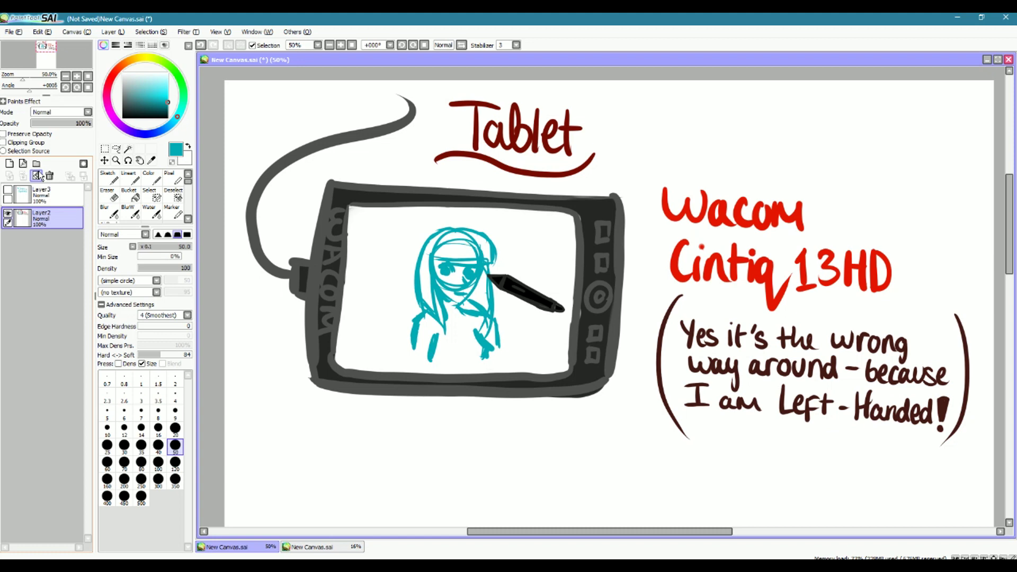
Switch from the tablet drawing to the blank portrait canvas.
left_click(306, 549)
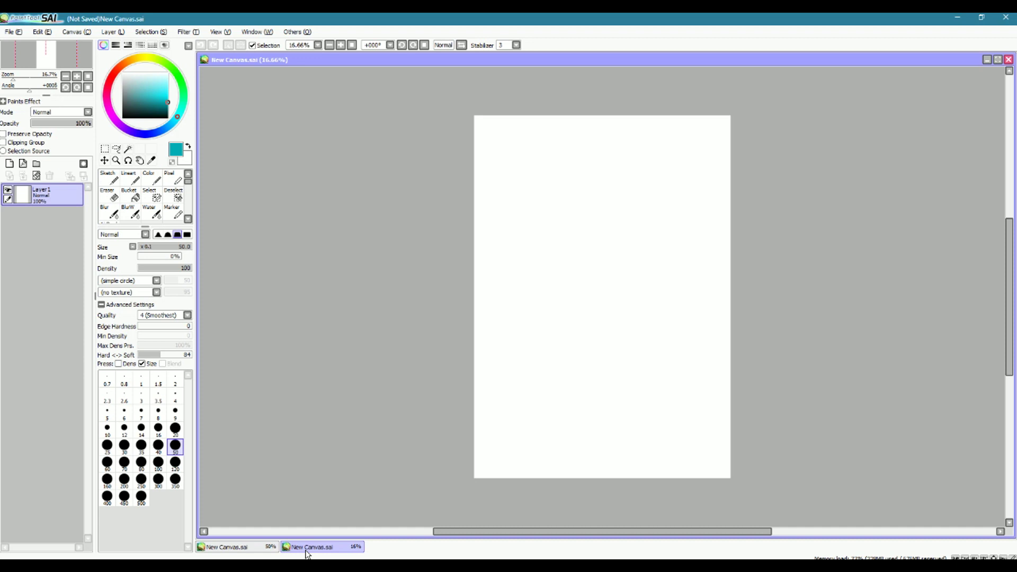
left_click(260, 550)
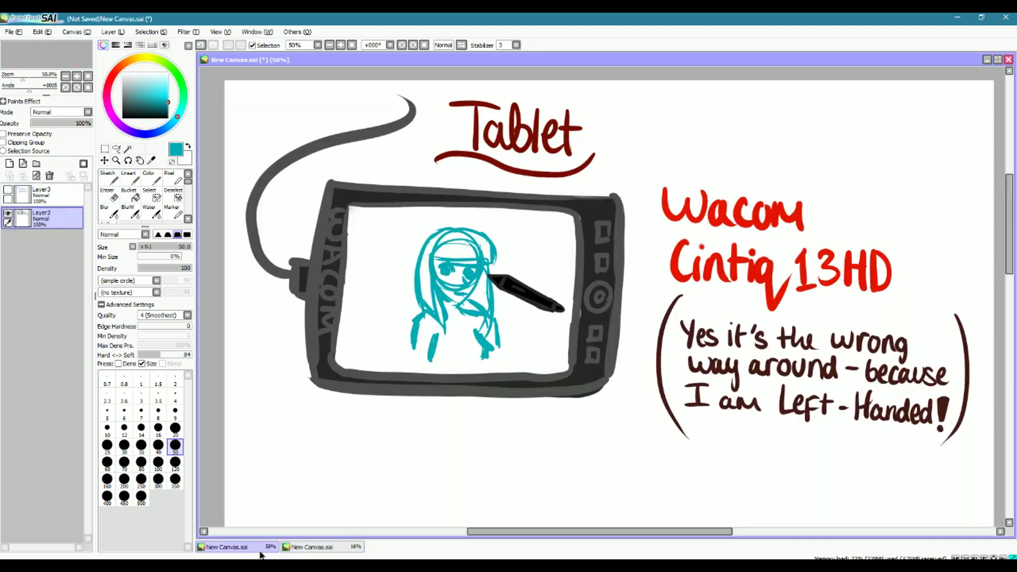
left_click(313, 547)
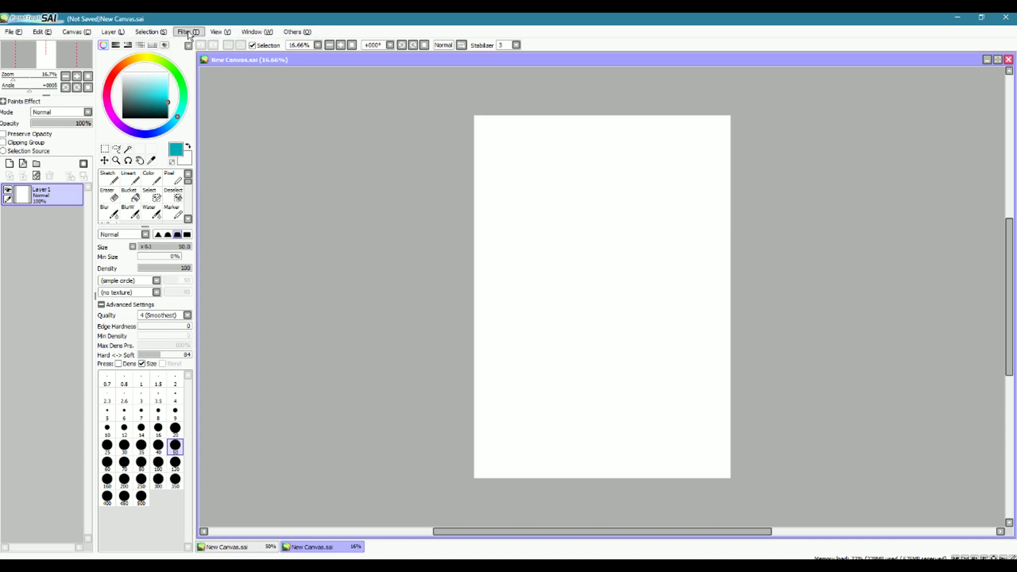
Review the available file, edit, canvas, layer, selection, filter, view and window commands.
left_click(15, 32)
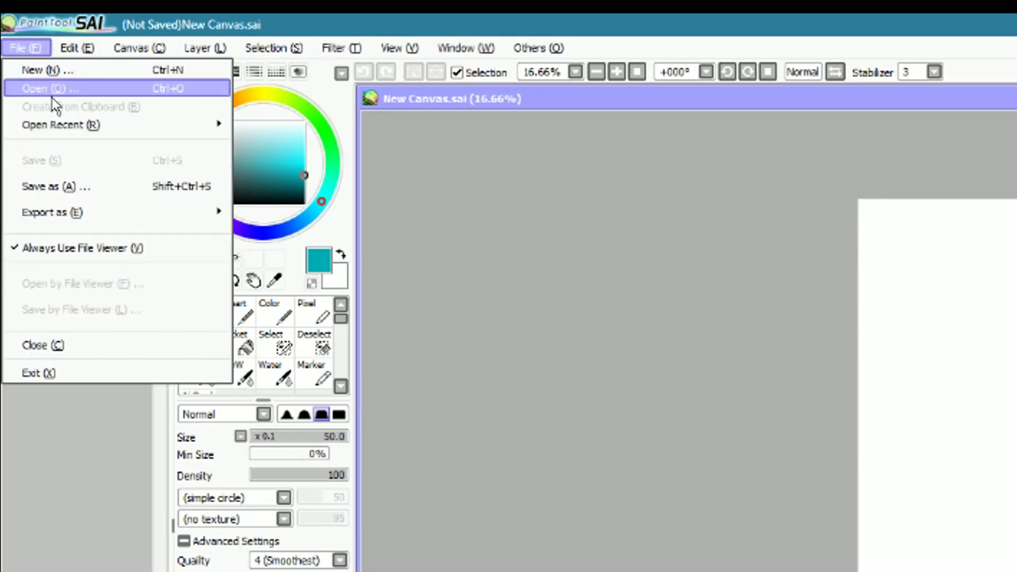
mouse_move(62, 135)
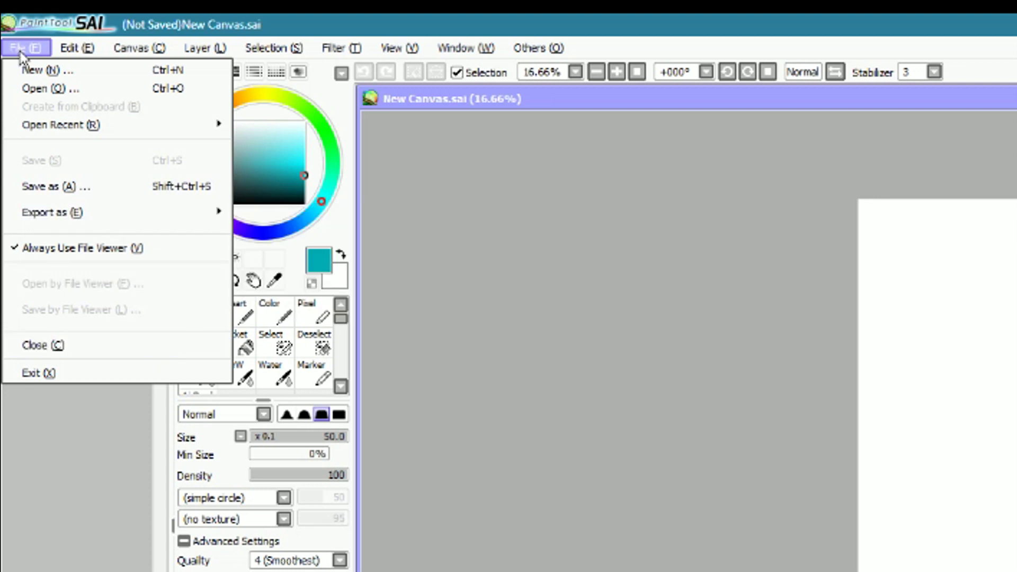
mouse_move(91, 54)
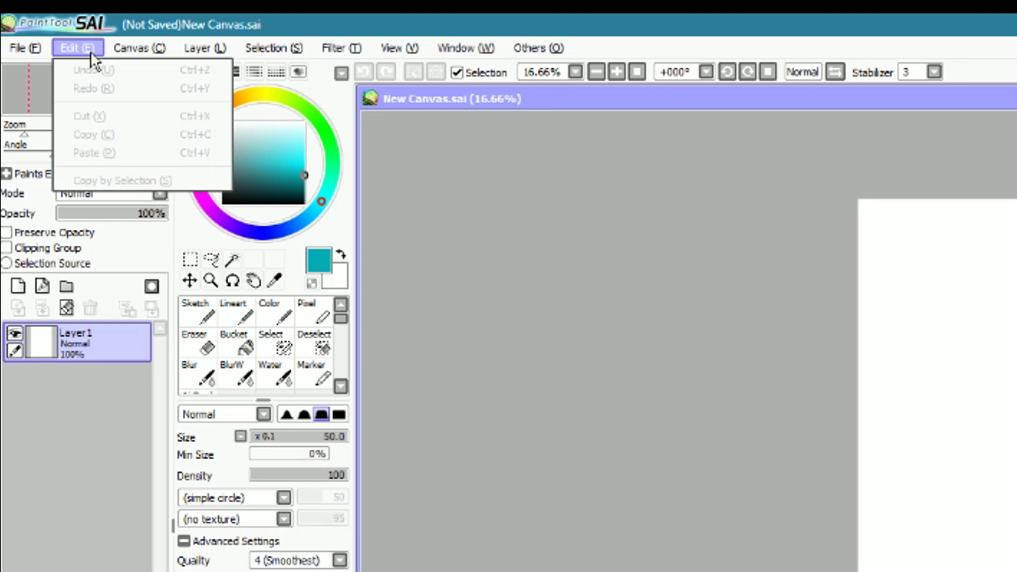
mouse_move(147, 55)
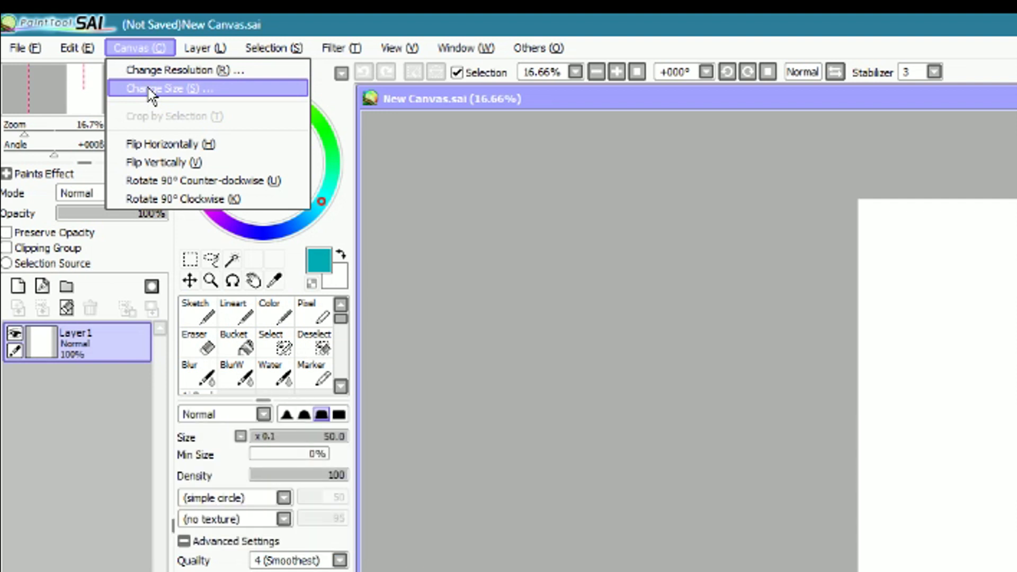
mouse_move(206, 52)
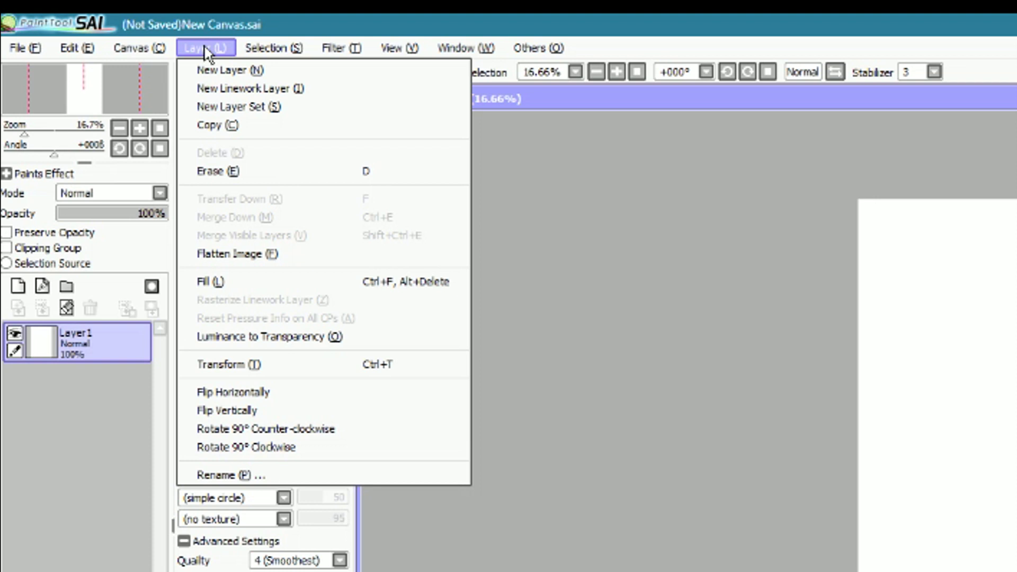
mouse_move(278, 48)
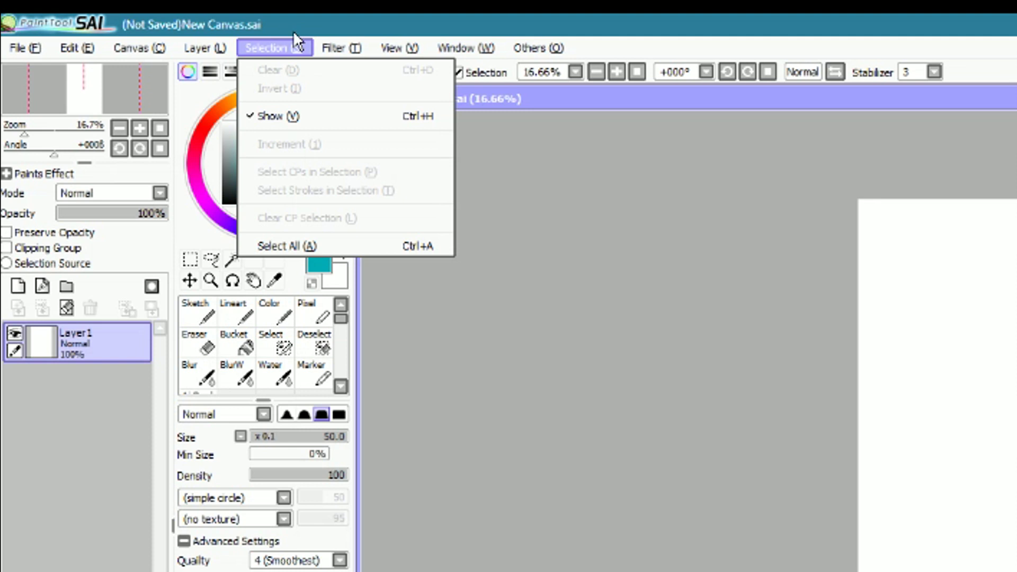
mouse_move(352, 48)
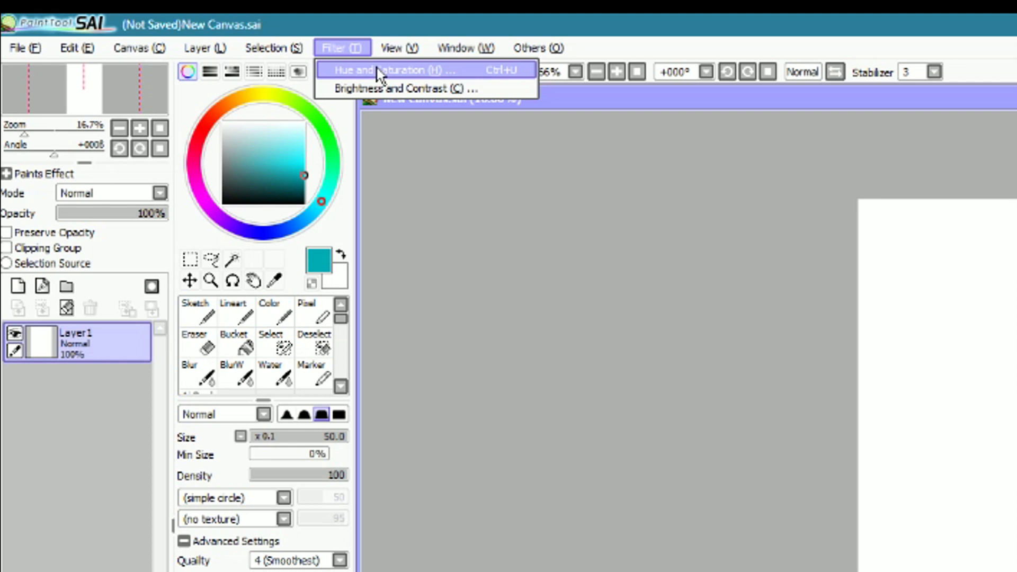
mouse_move(418, 53)
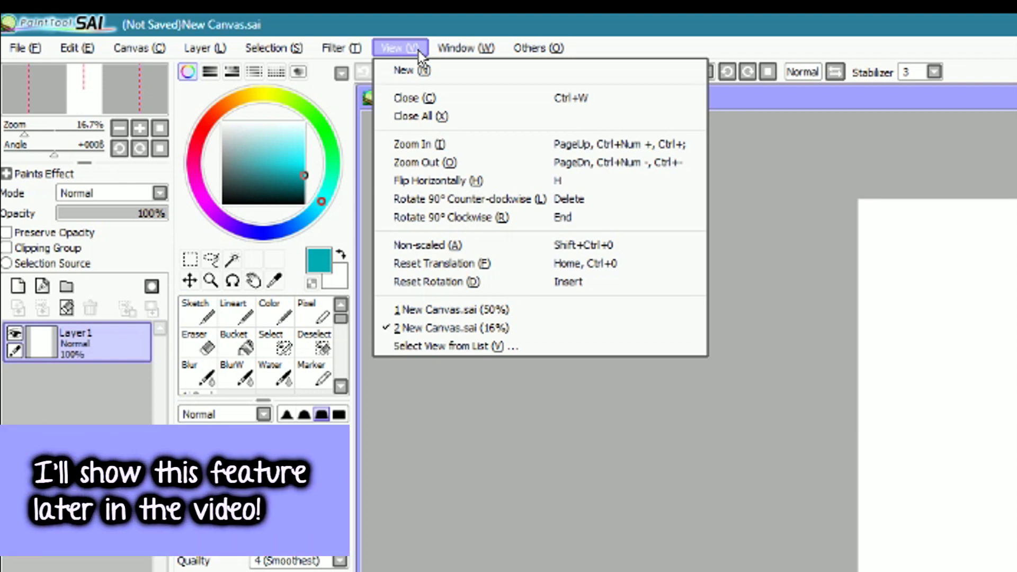
mouse_move(442, 43)
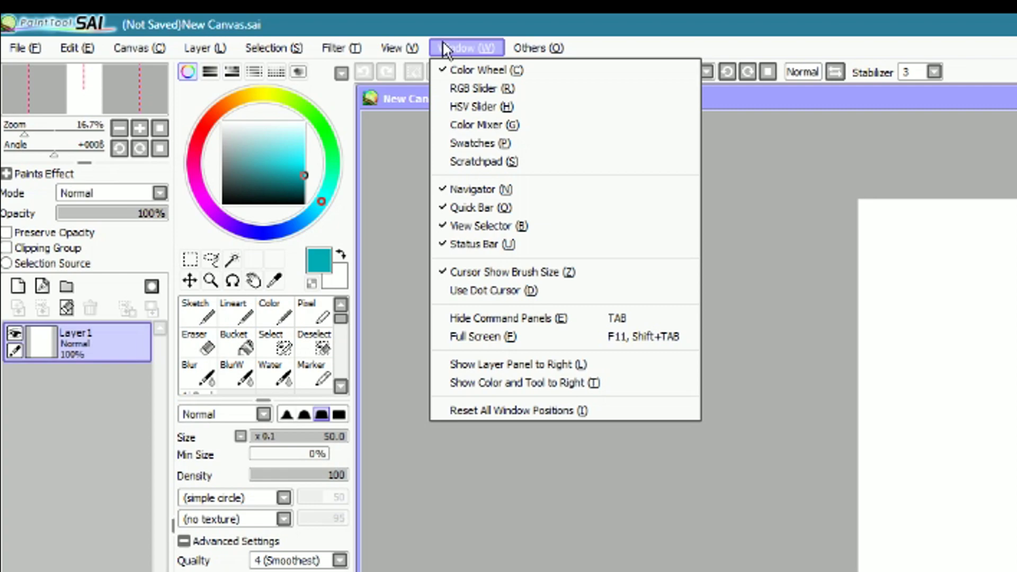
View the key assignments in the keyboard shortcuts preferences and close them without changes.
mouse_move(538, 48)
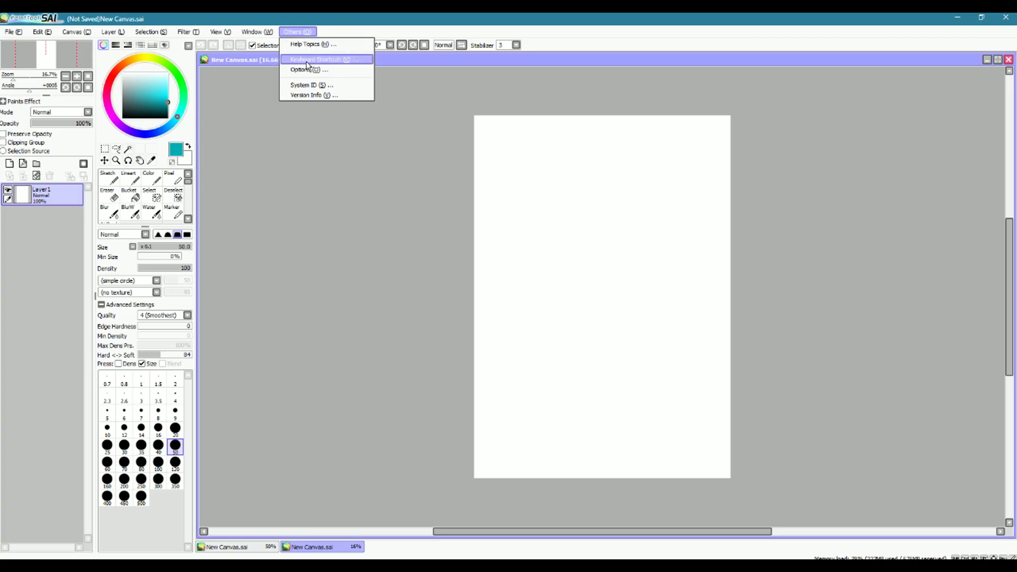
left_click(308, 60)
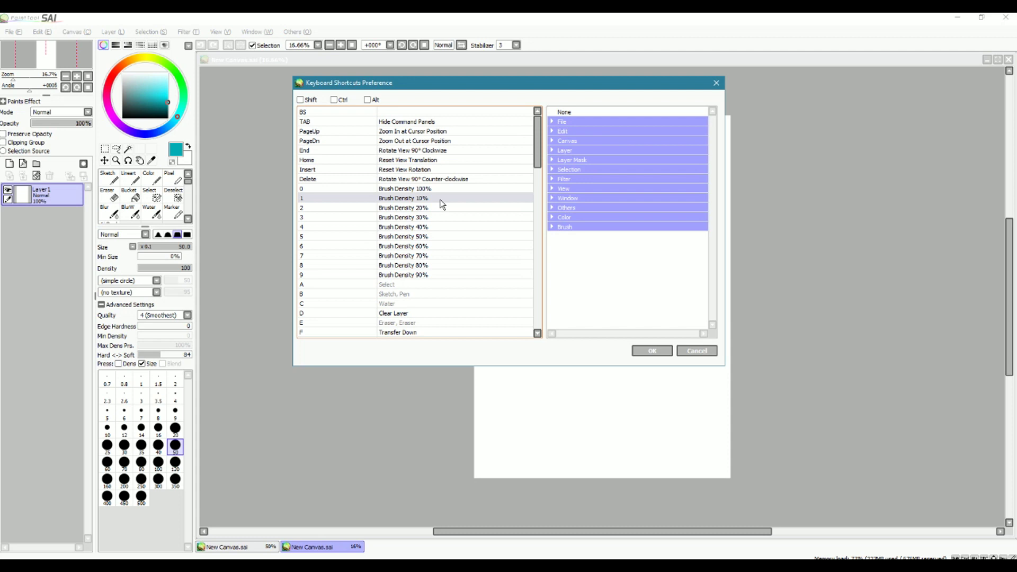
key("Escape")
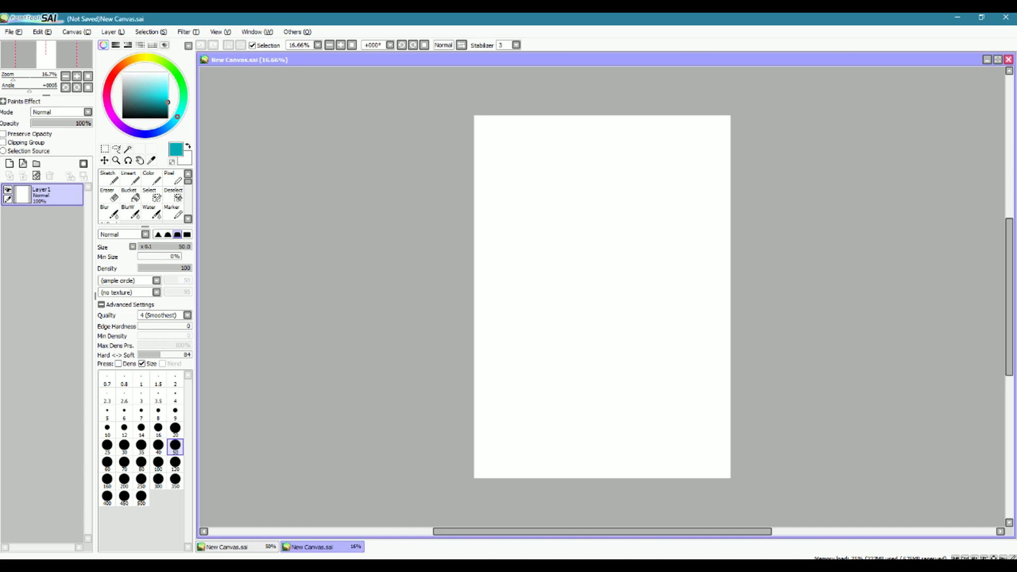
Add two new normal layers above Layer1.
scroll(609, 175, "down", 1)
scroll(579, 168, "up", 2)
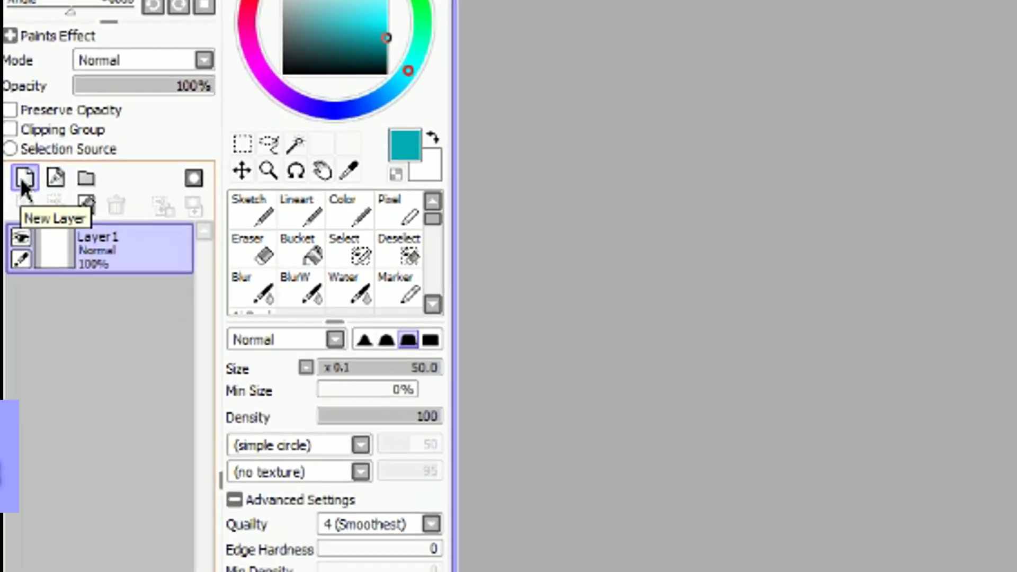
left_click(9, 163)
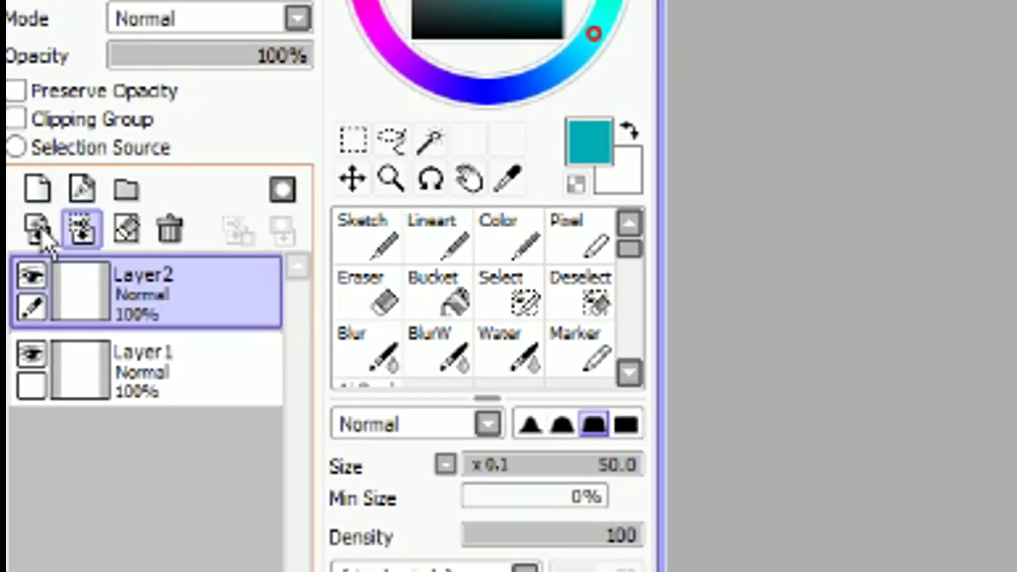
left_click(37, 189)
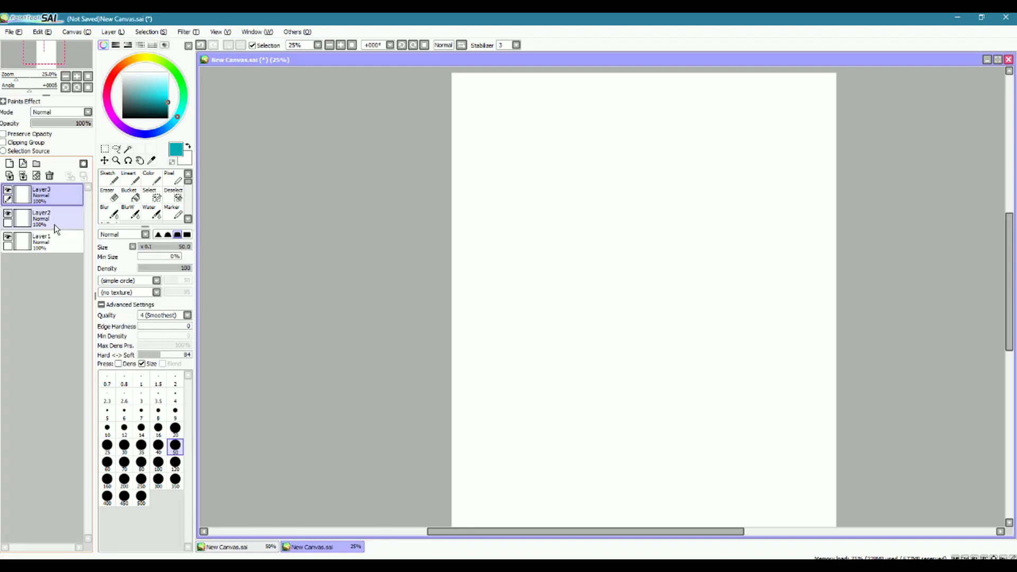
Sketch the head's construction circle and the tapering jaw outline in teal on Layer2.
left_click(55, 227)
scroll(683, 214, "down", 1)
scroll(682, 215, "up", 3)
mouse_move(618, 220)
left_mouse_down()
mouse_move(660, 272)
mouse_move(710, 241)
mouse_move(662, 191)
mouse_move(710, 301)
left_mouse_up()
left_click_drag(706, 206, 687, 354)
mouse_move(715, 240)
left_mouse_down()
mouse_move(663, 364)
mouse_move(602, 317)
mouse_move(582, 273)
left_mouse_up()
left_click_drag(605, 186, 610, 324)
left_click_drag(710, 205, 598, 170)
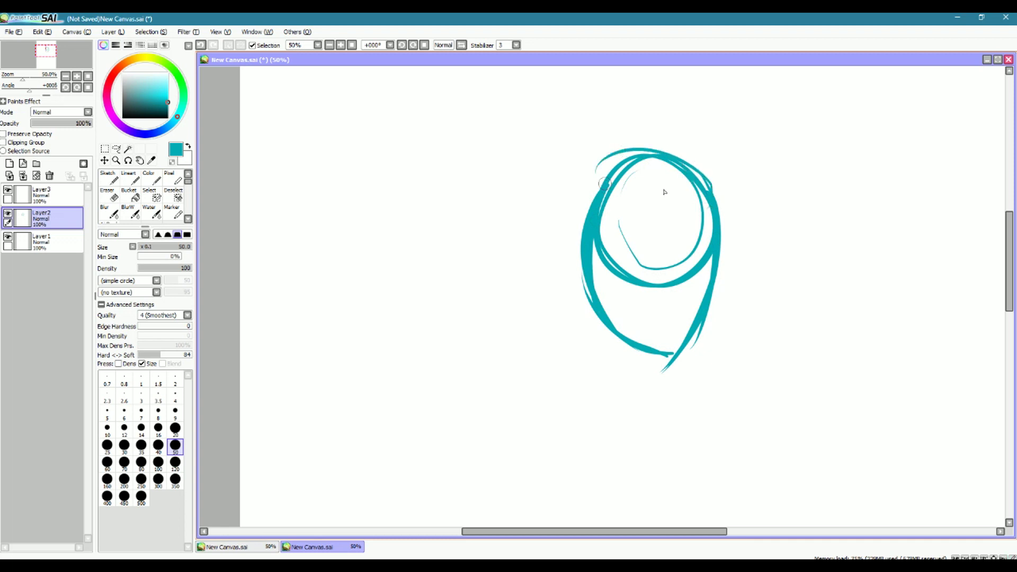
Sketch the back of the head, the neck and the sloping shoulders onto the head construction.
left_click_drag(671, 185, 575, 254)
left_click_drag(596, 159, 575, 256)
left_click_drag(662, 360, 660, 399)
mouse_move(680, 398)
left_mouse_down()
mouse_move(662, 368)
mouse_move(735, 410)
left_mouse_up()
mouse_move(574, 254)
left_mouse_down()
mouse_move(592, 371)
mouse_move(577, 386)
left_mouse_up()
left_click_drag(578, 386, 548, 401)
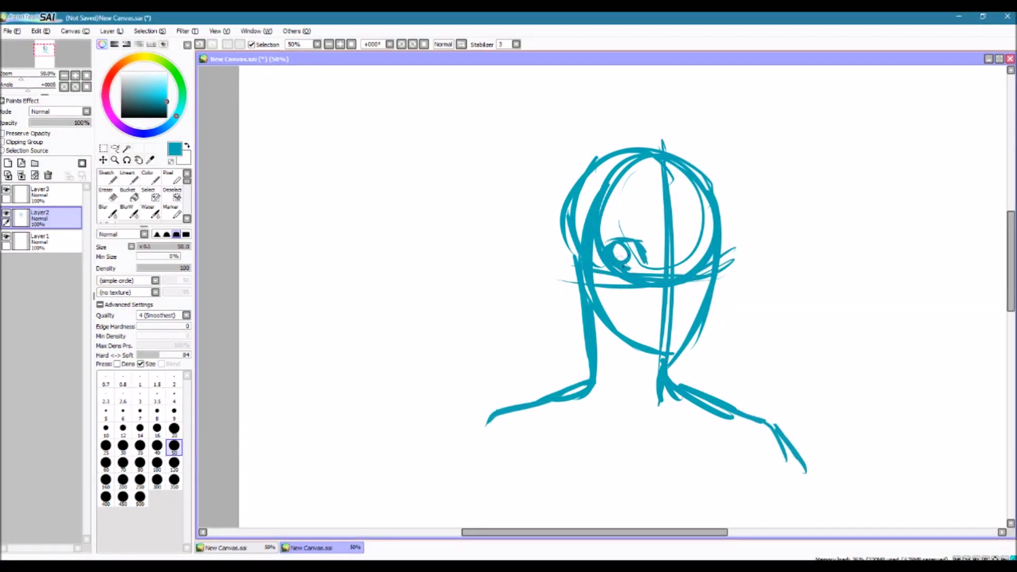
Sketch the nose, mouth and both eyes around the face's guide lines.
left_click_drag(659, 286, 687, 302)
left_click_drag(631, 313, 662, 320)
left_click_drag(594, 248, 647, 264)
left_click_drag(679, 257, 713, 265)
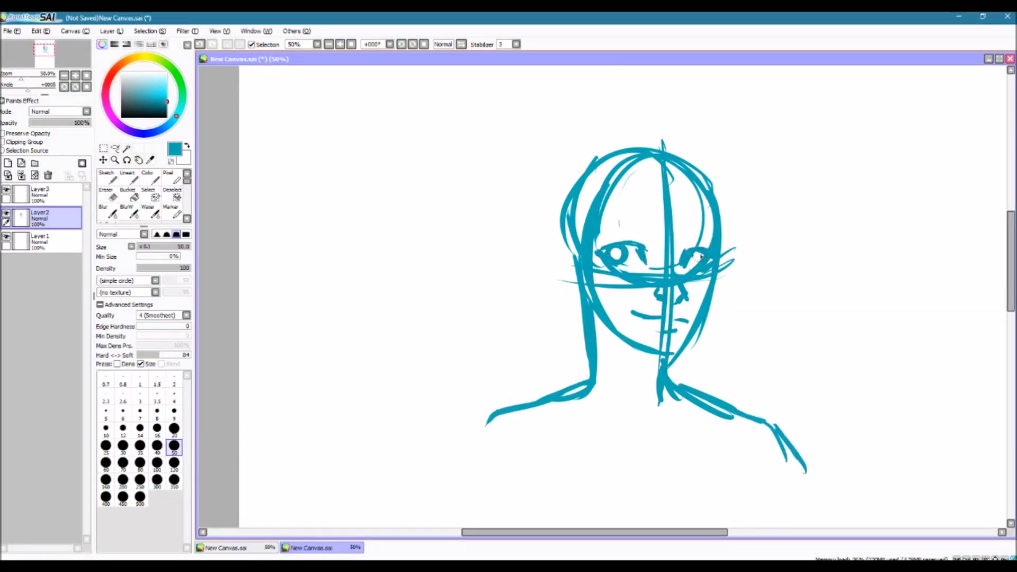
Sketch the fringe and long loose hair around the head and refine the jaw line.
left_click_drag(657, 156, 614, 265)
left_click_drag(598, 323, 662, 362)
left_click_drag(583, 141, 767, 257)
left_click_drag(561, 159, 509, 264)
left_click_drag(534, 223, 572, 381)
mouse_move(731, 286)
left_mouse_down()
mouse_move(683, 397)
mouse_move(704, 517)
left_mouse_up()
left_click_drag(736, 222, 768, 347)
Sketch the shoulder edges, neckline and side ponytail, and handwrite "Jellal" beside the figure.
left_click_drag(530, 408, 461, 447)
left_click_drag(569, 400, 654, 461)
left_click_drag(784, 426, 818, 474)
left_click_drag(707, 437, 683, 525)
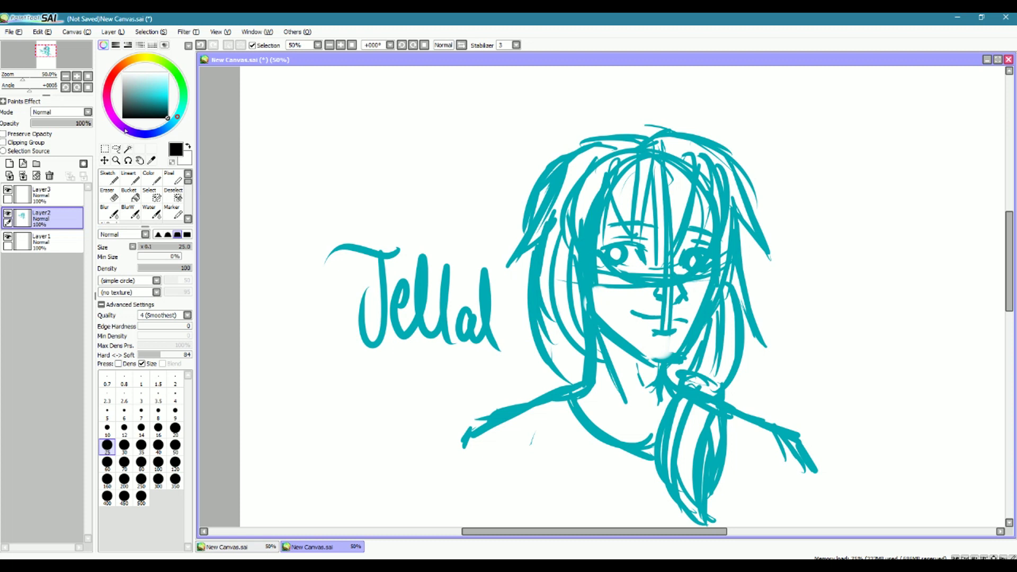
Reduce the opacity of the sketch on Layer2 to 40% and make Layer3 the active layer.
left_click(63, 122)
left_click_drag(156, 153, 137, 155)
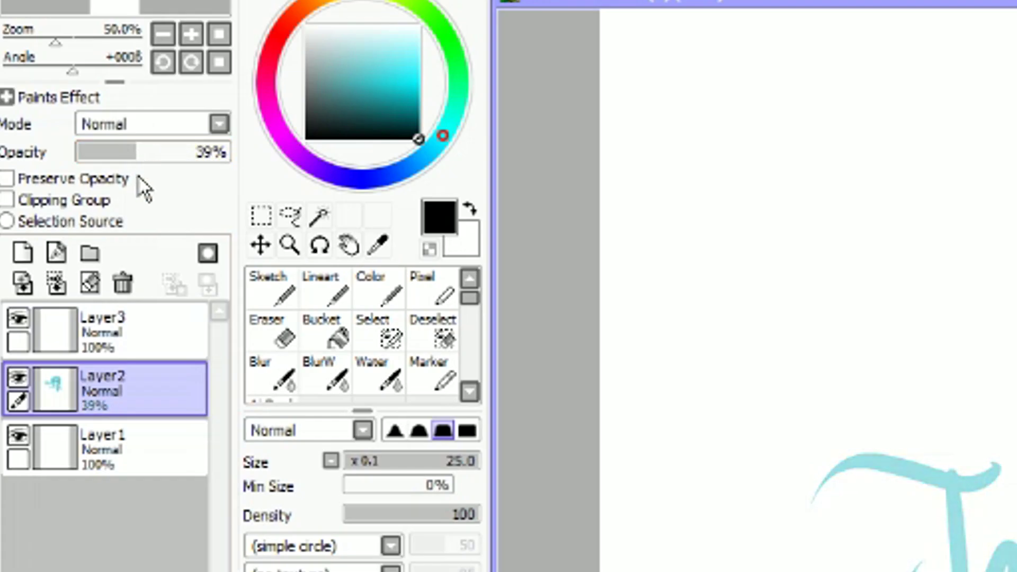
left_click_drag(154, 152, 140, 154)
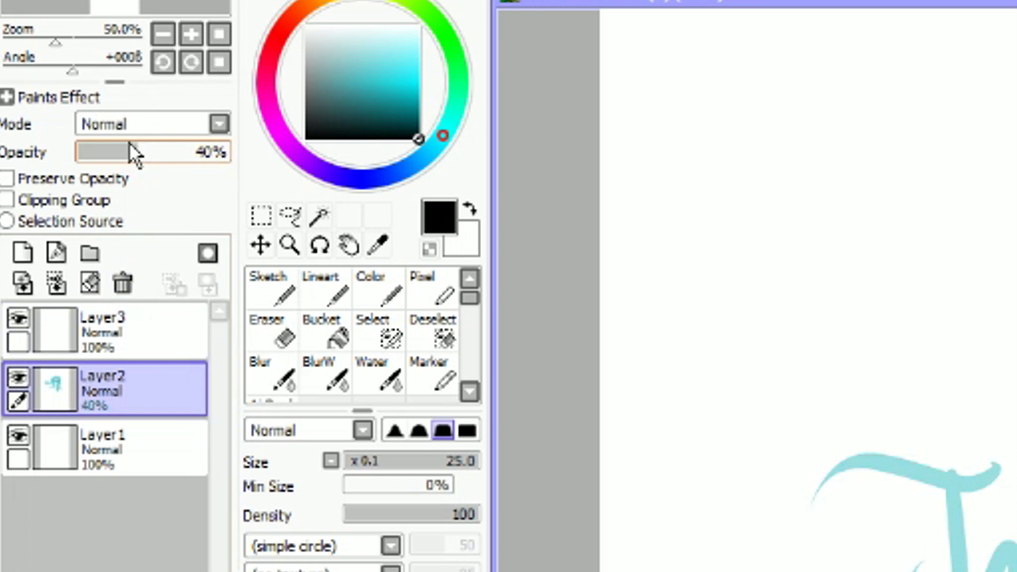
left_click(150, 339)
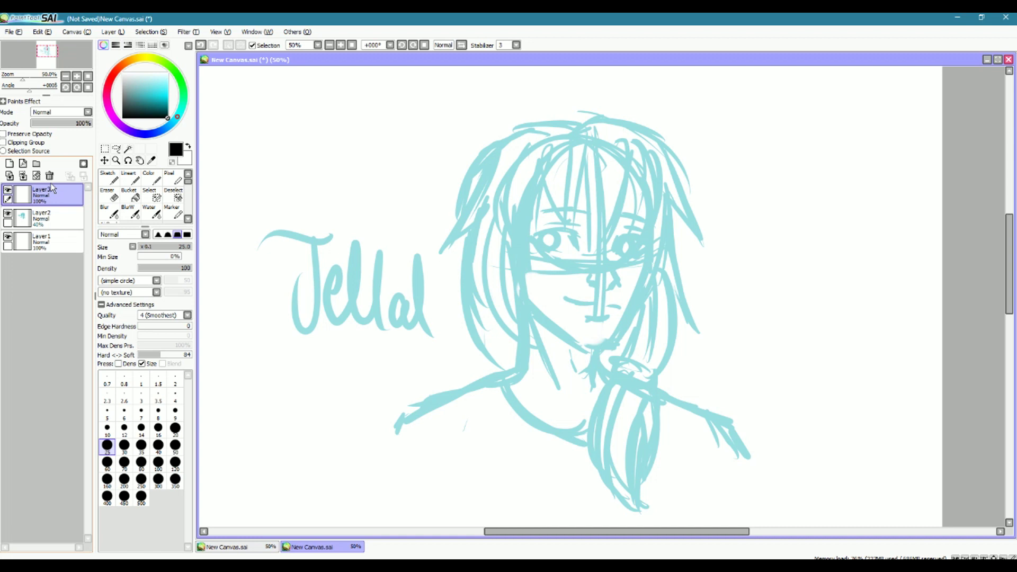
Open a second view of the sketch canvas, make it taller, and arrange it beside the narrowed main view.
left_click(221, 32)
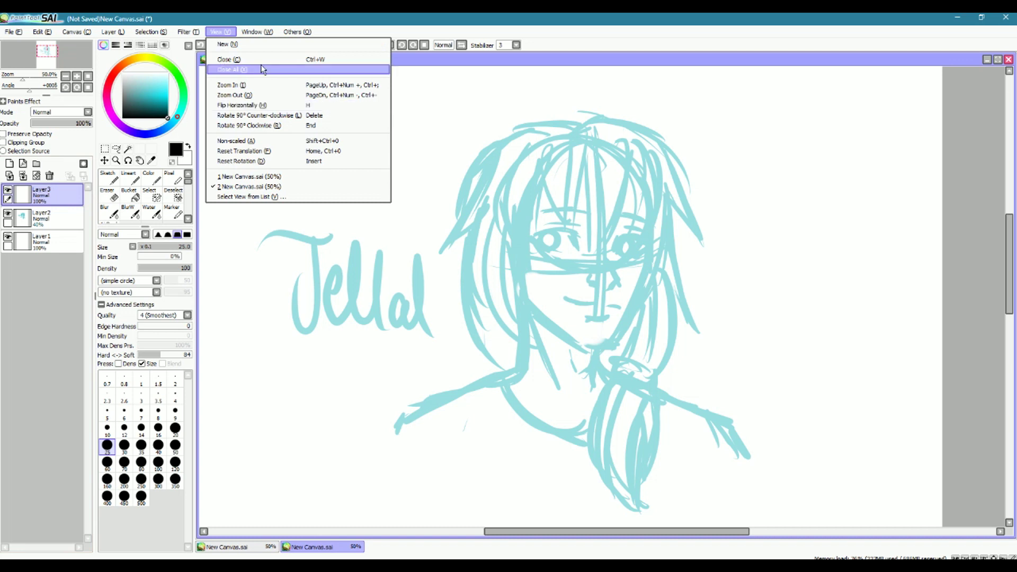
left_click(242, 44)
left_click_drag(344, 77, 879, 64)
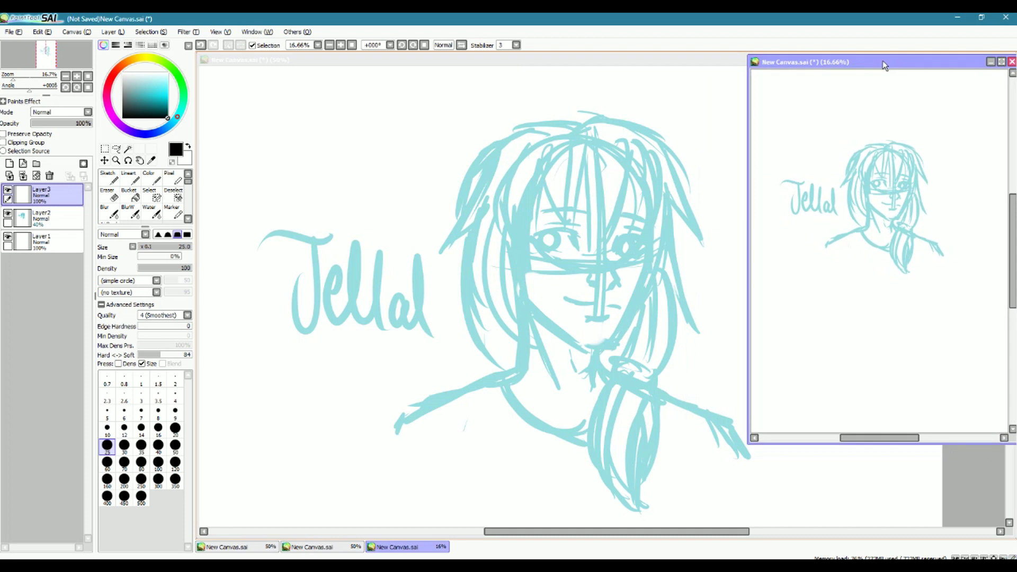
left_click_drag(822, 443, 828, 522)
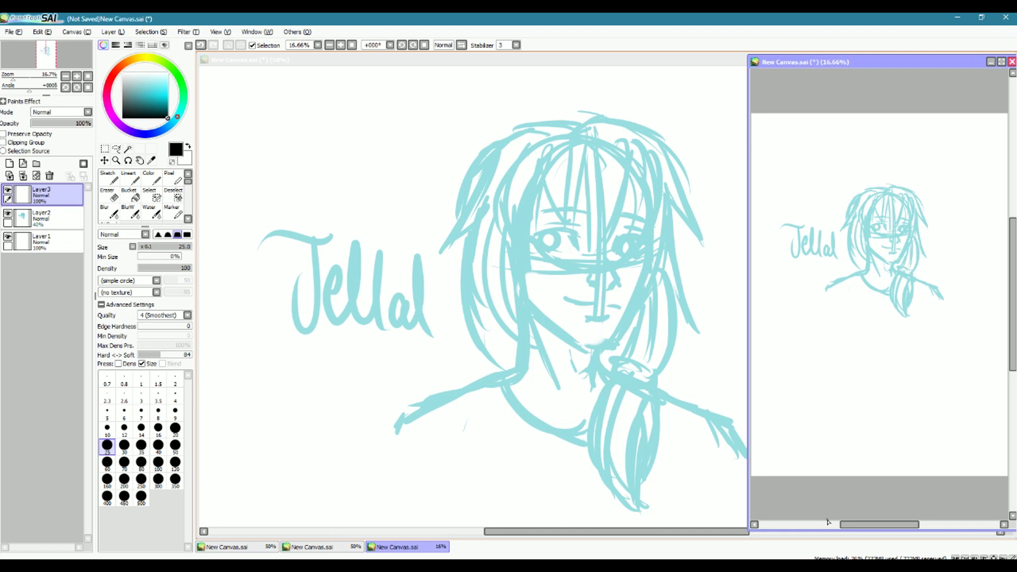
left_click(628, 61)
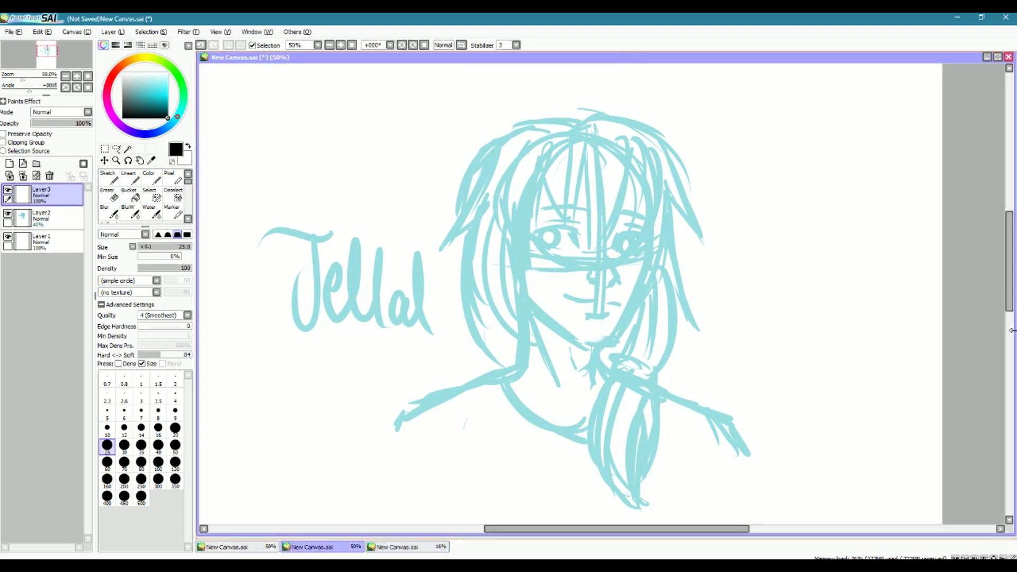
left_click_drag(1012, 341, 744, 398)
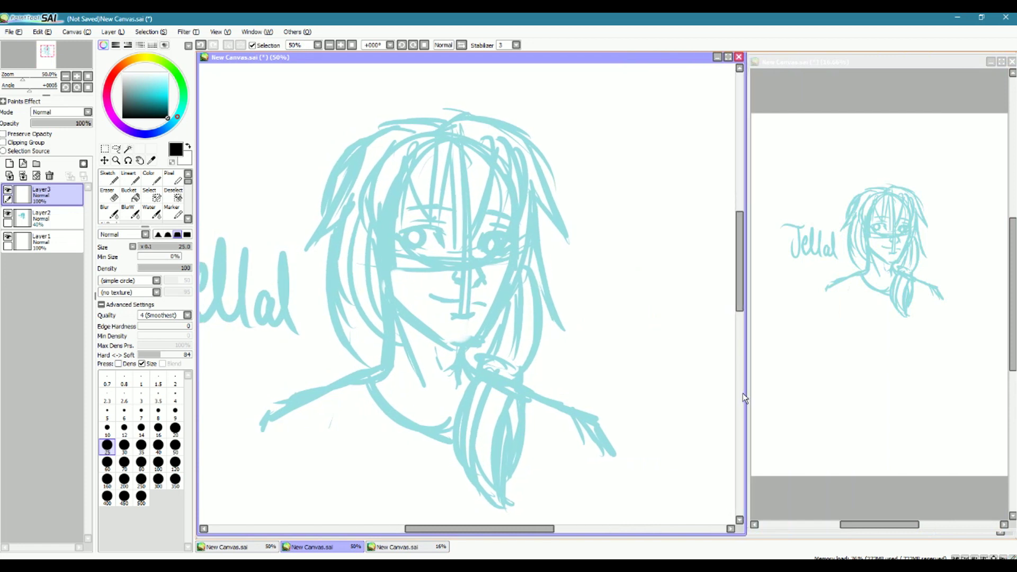
Set the second view's zoom to 33.33% so it serves as a reference of the figure.
left_click(887, 351)
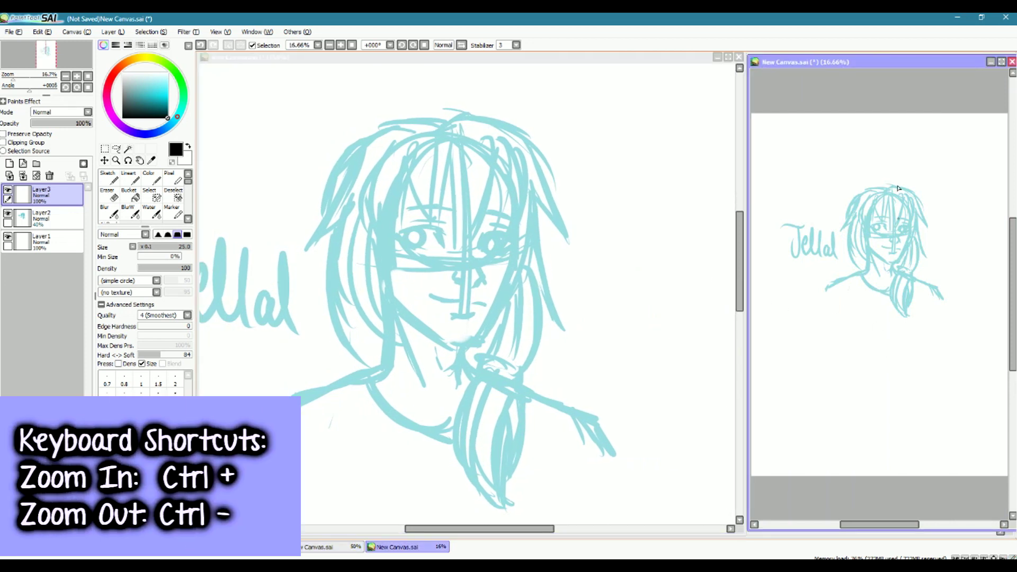
key("ctrl+plus")
key("ctrl+plus")
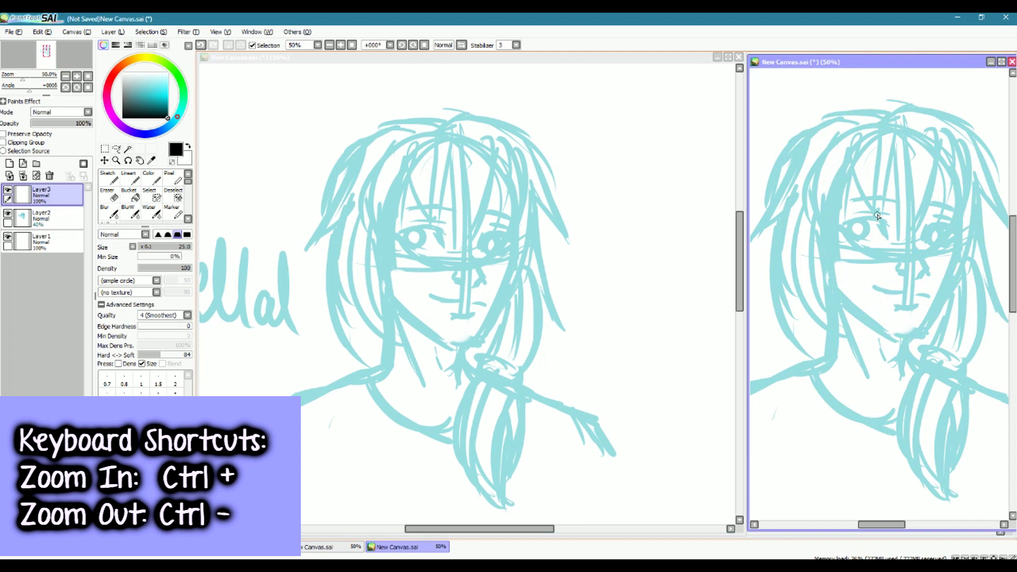
key("ctrl+minus")
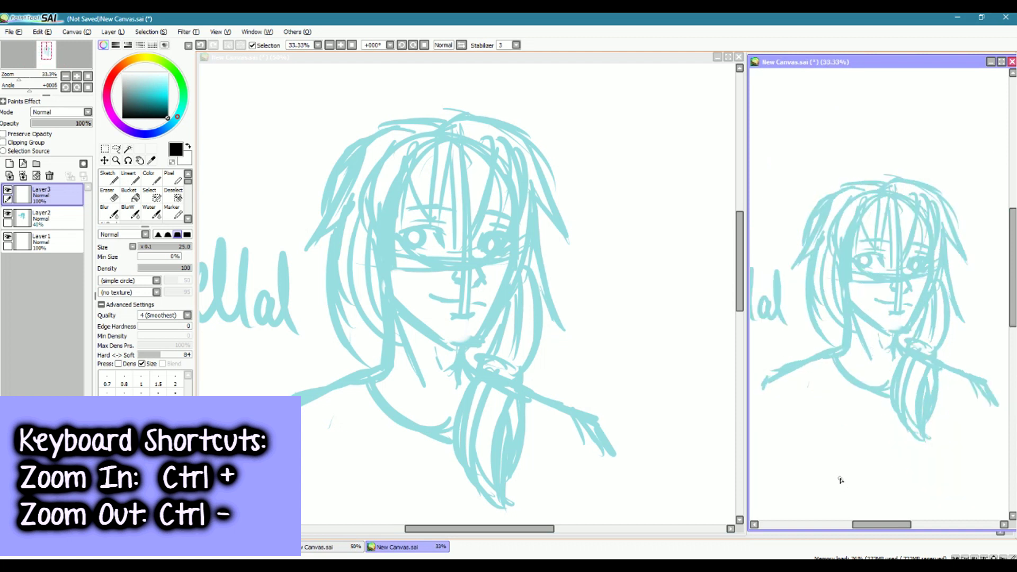
Ink the portrait's facial features, hair and clothing in black on Layer3 over the sketch in the main view, using brush size 12.
left_click(367, 62)
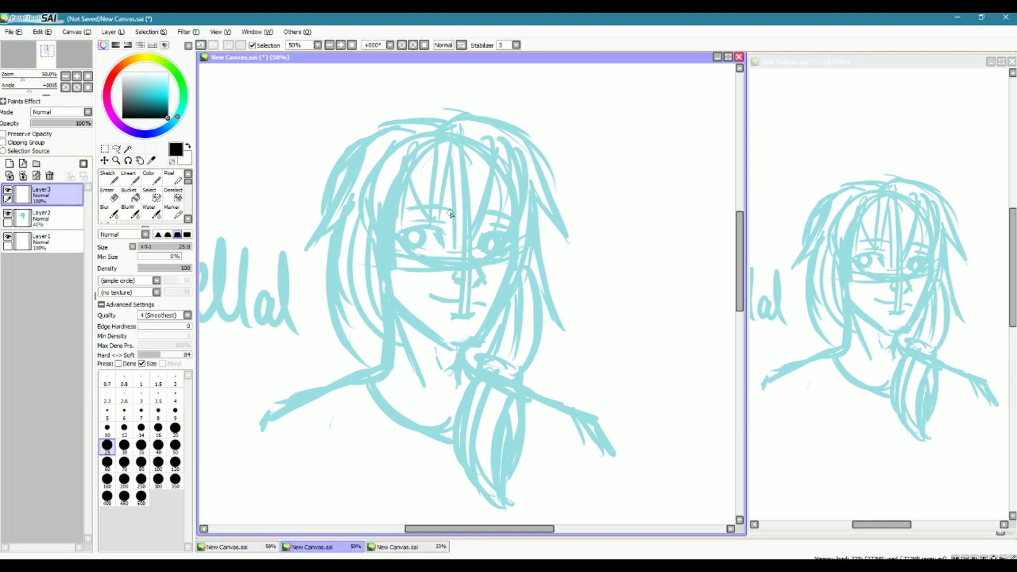
scroll(439, 250, "up", 4)
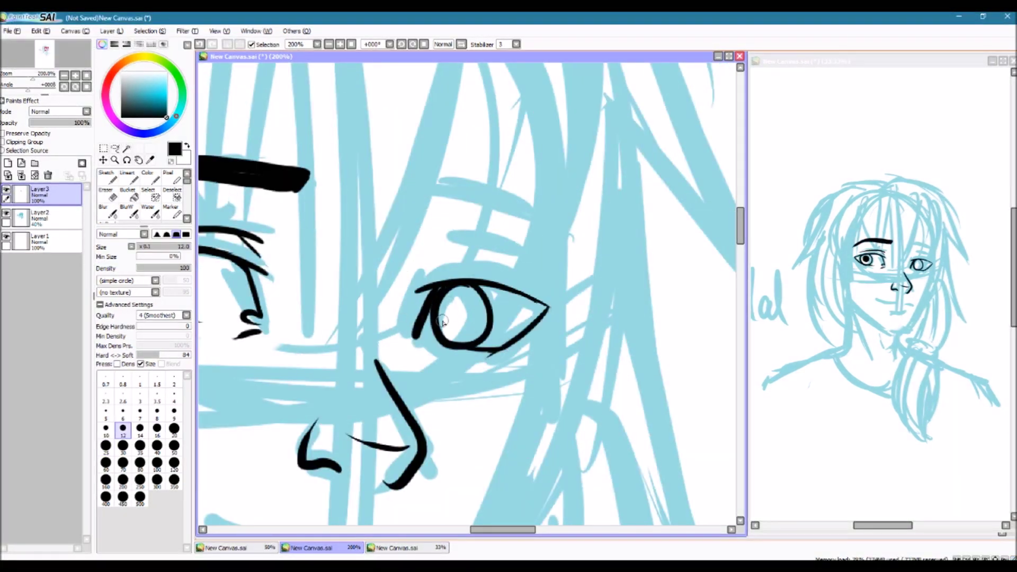
left_click_drag(441, 267, 531, 279)
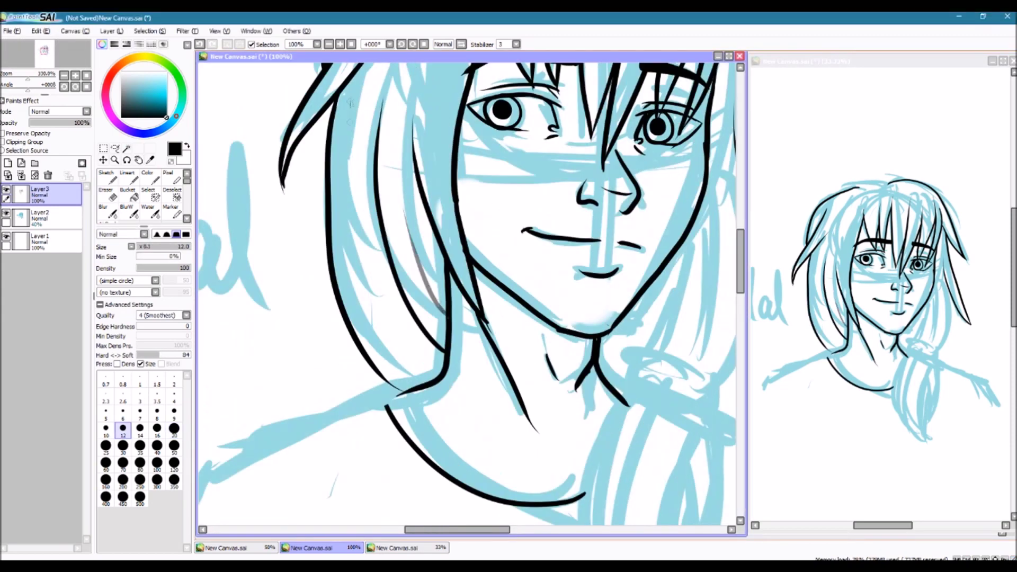
key("ctrl+z")
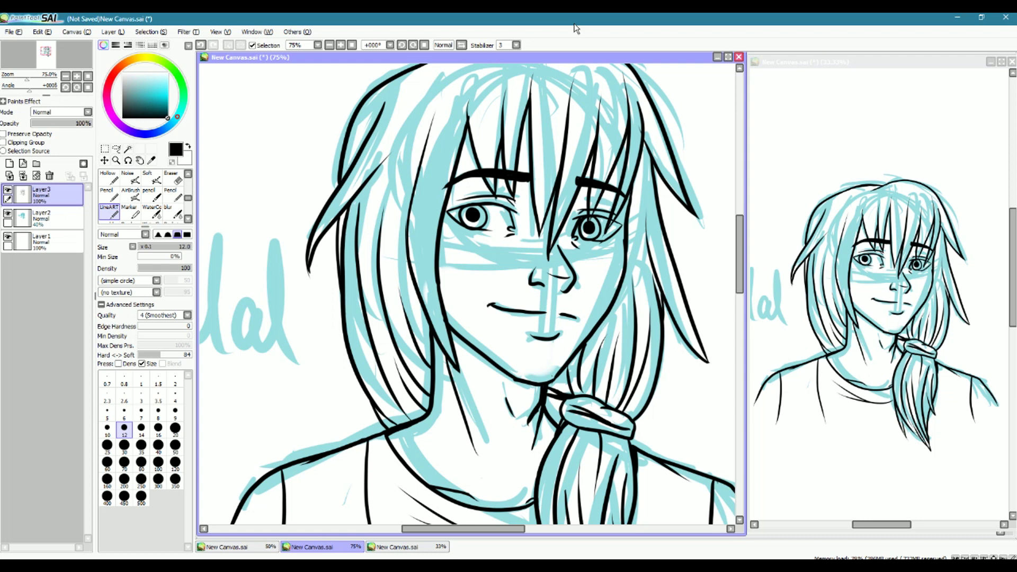
Lasso the eye nearer the loose hair on Layer3, try stretching it downward with Transform, and undo the stretch.
left_click(116, 149)
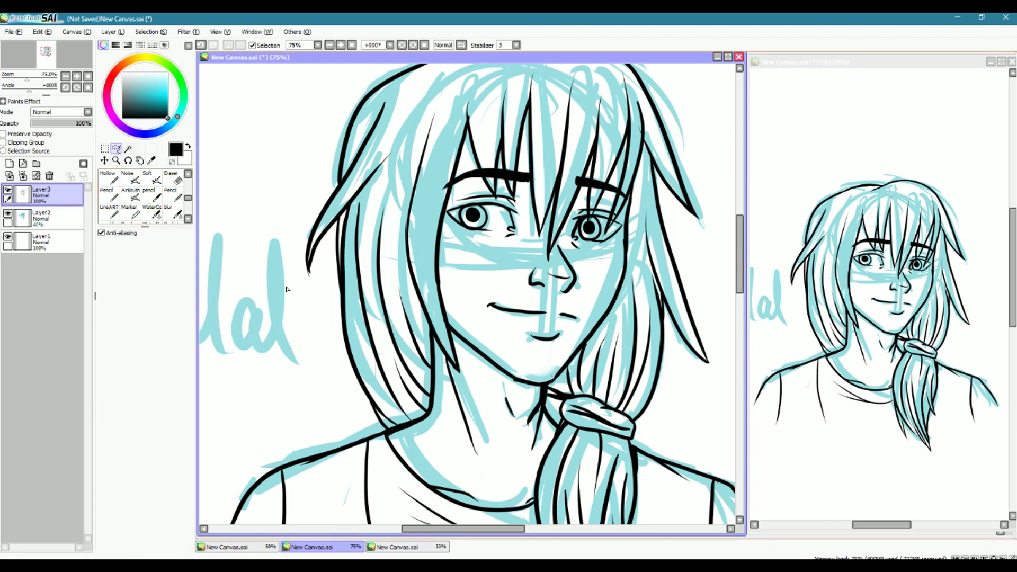
mouse_move(522, 202)
left_mouse_down()
mouse_move(485, 190)
mouse_move(447, 204)
mouse_move(440, 225)
mouse_move(526, 239)
mouse_move(518, 198)
left_mouse_up()
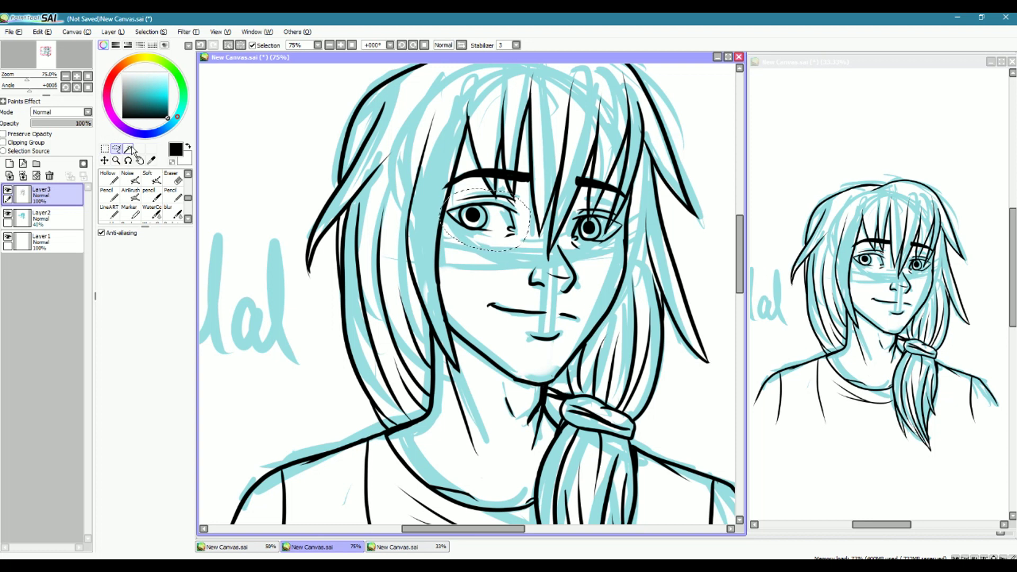
key("ctrl+t")
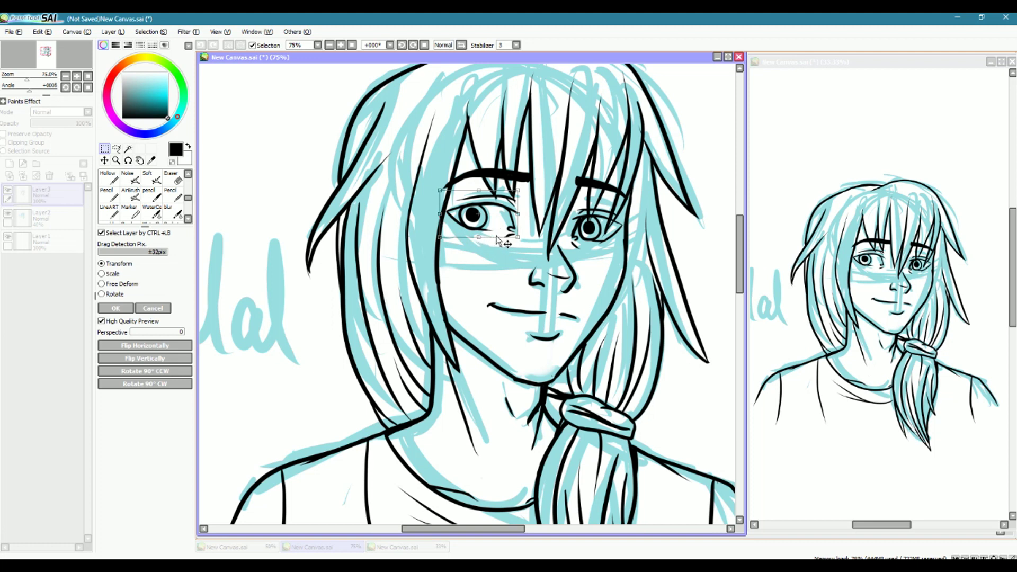
left_click_drag(477, 236, 484, 320)
key("ctrl+z")
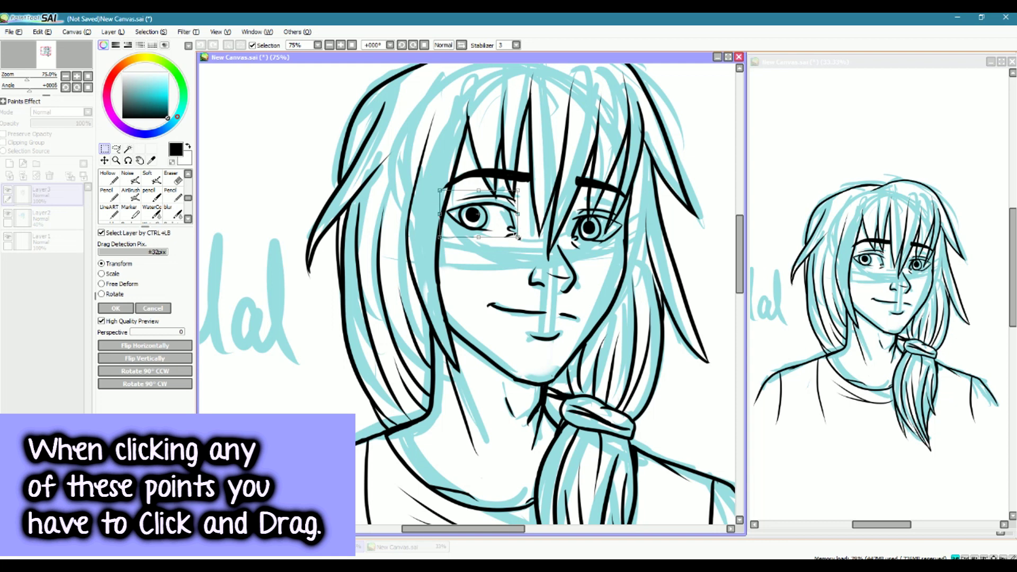
Try distorting the selected eye by pulling the corners of its transform box separately, and undo the distortion.
left_click_drag(517, 237, 408, 257)
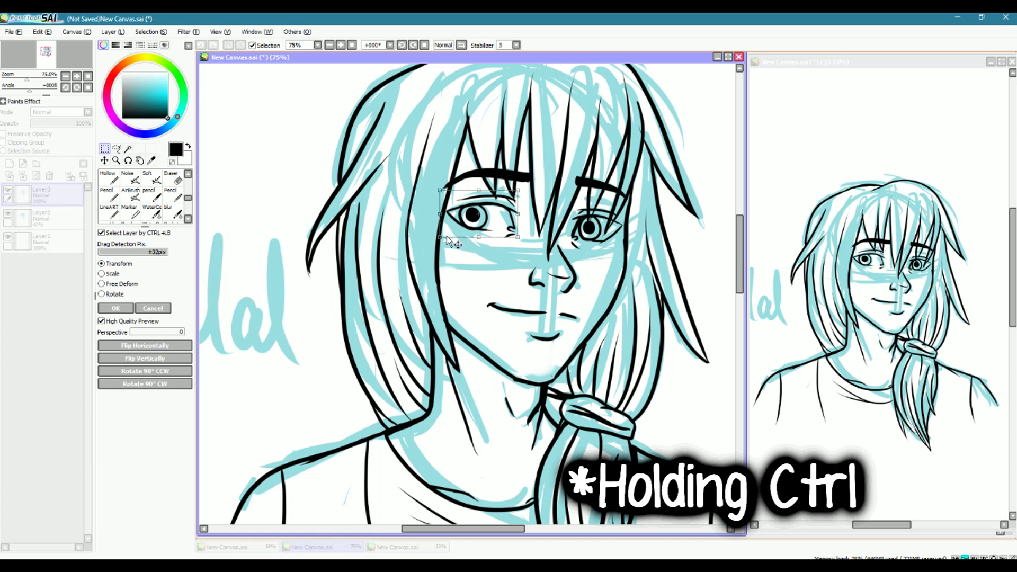
left_click_drag(441, 237, 531, 290)
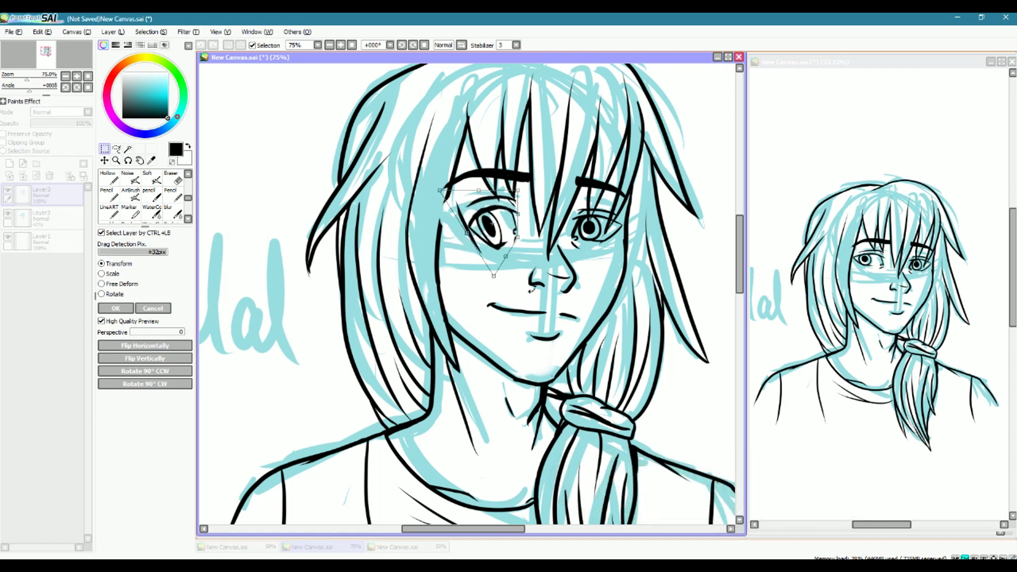
left_click_drag(505, 257, 548, 213)
left_click_drag(441, 191, 430, 235)
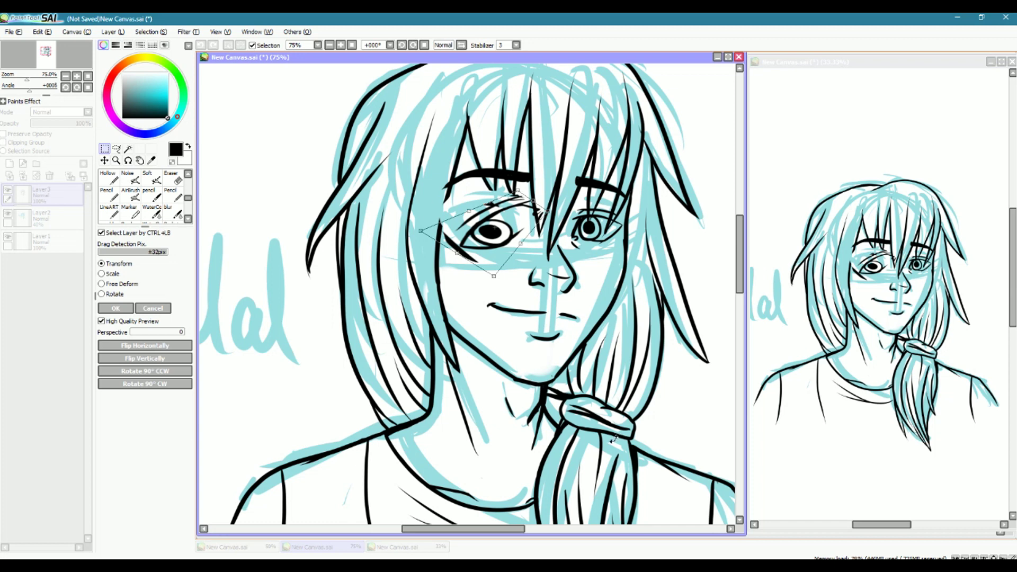
left_click_drag(517, 189, 438, 198)
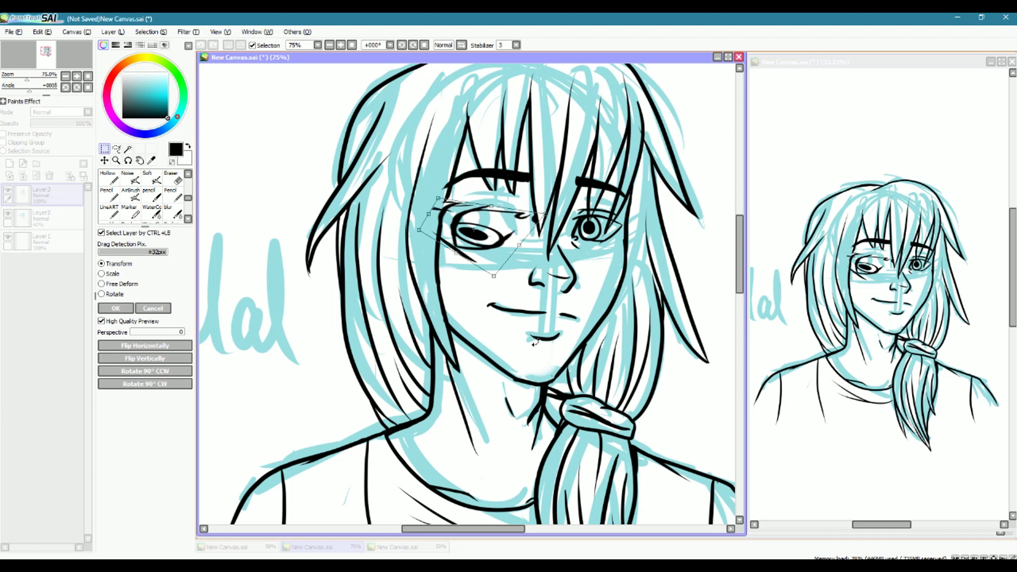
key("ctrl+z")
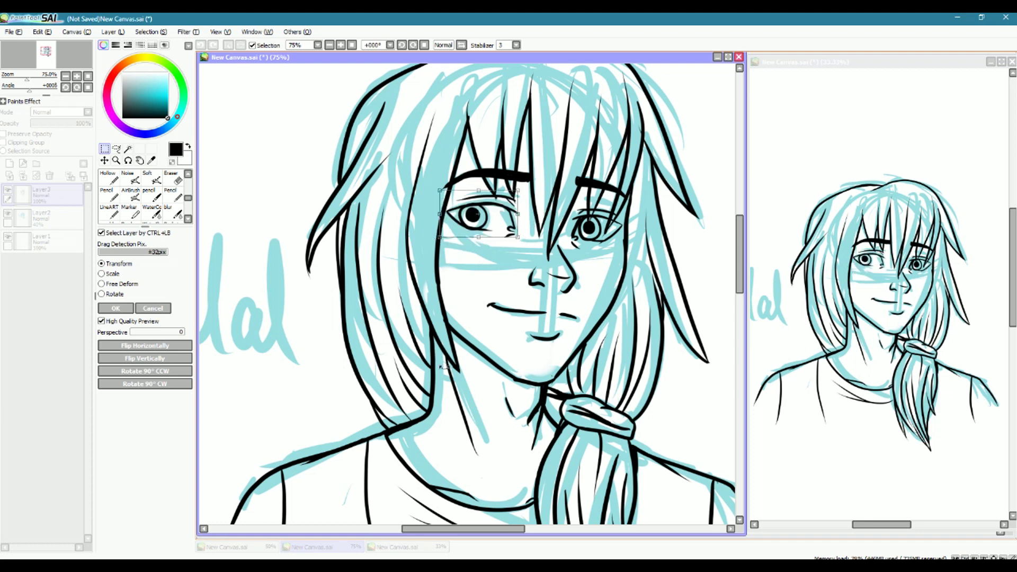
Try shifting and slightly rotating the lassoed eye, apply the transformation, and undo the last edit.
mouse_move(495, 227)
left_mouse_down()
mouse_move(506, 228)
mouse_move(485, 226)
left_mouse_up()
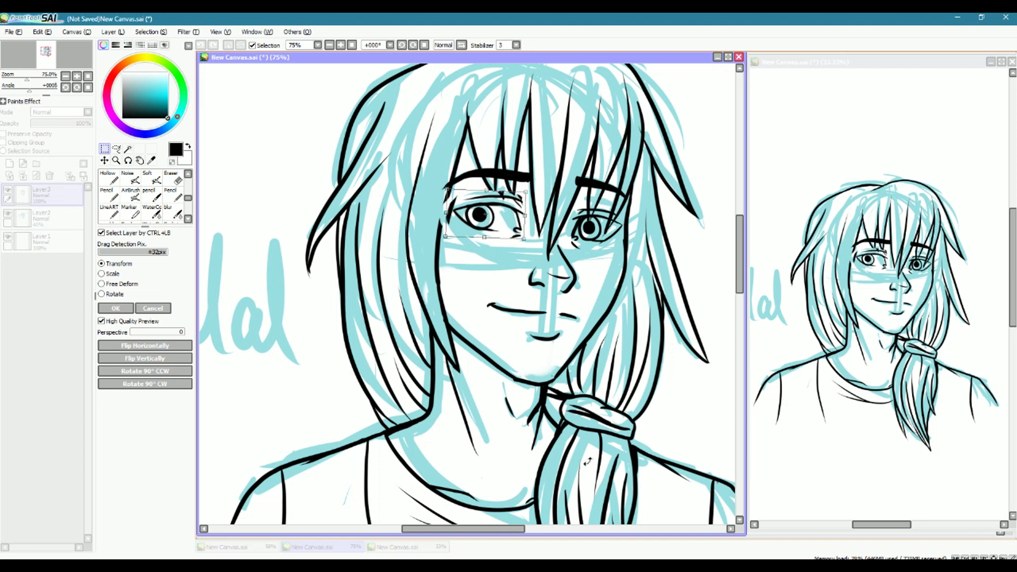
key("Return")
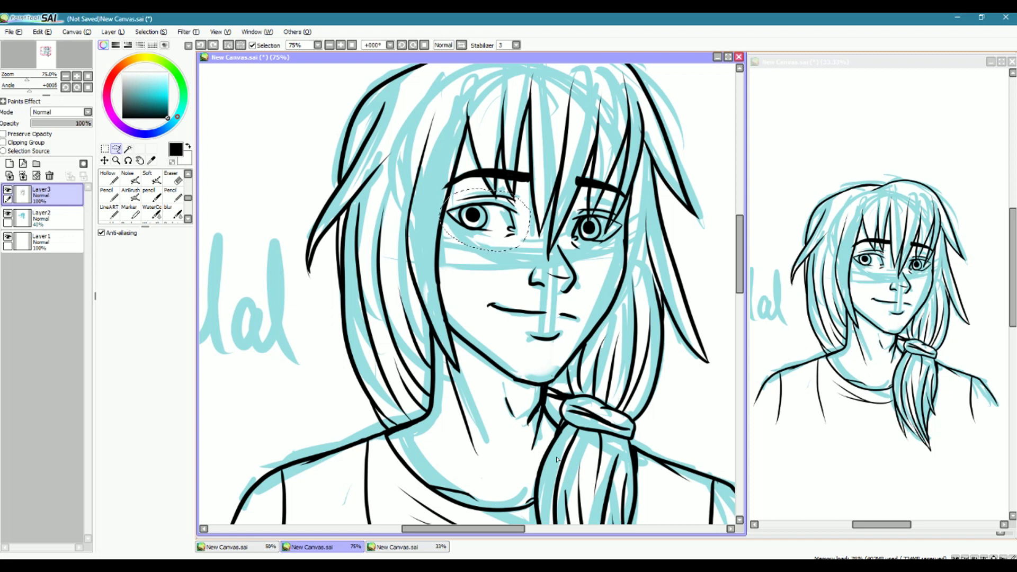
left_click(41, 32)
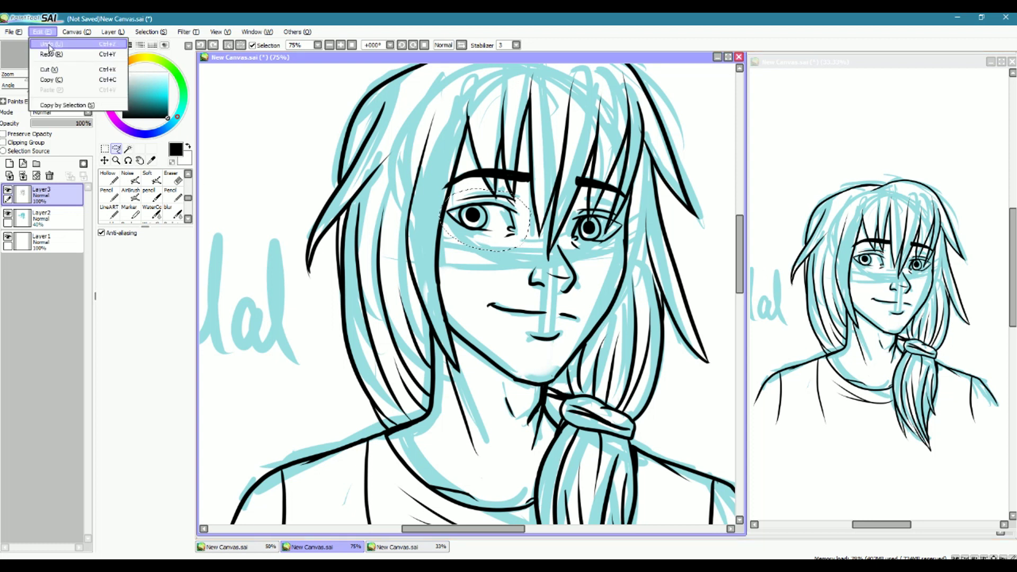
left_click(56, 46)
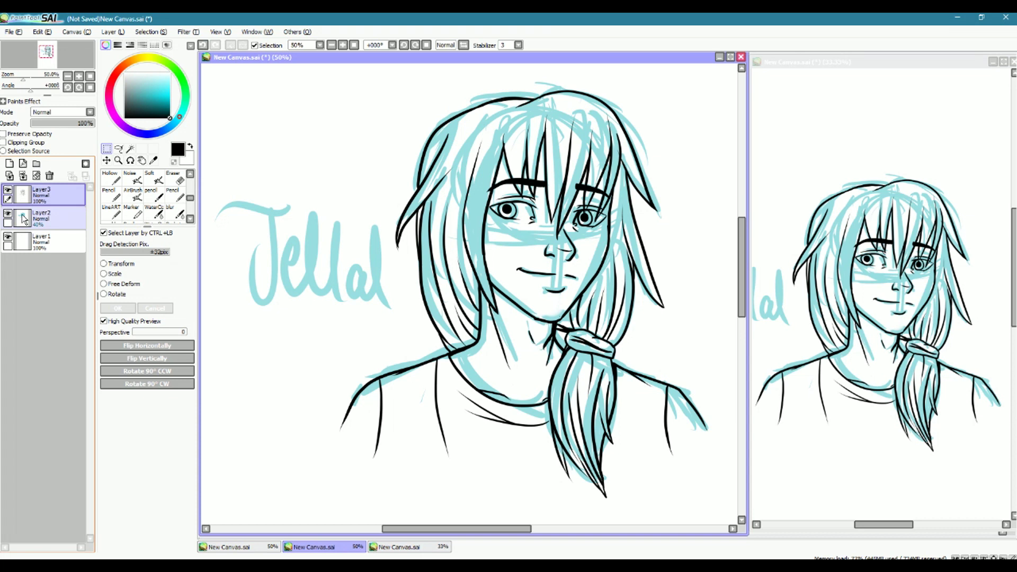
Make Layer2 active and toggle its visibility, leaving the sketch hidden beneath the line art.
left_click(59, 221)
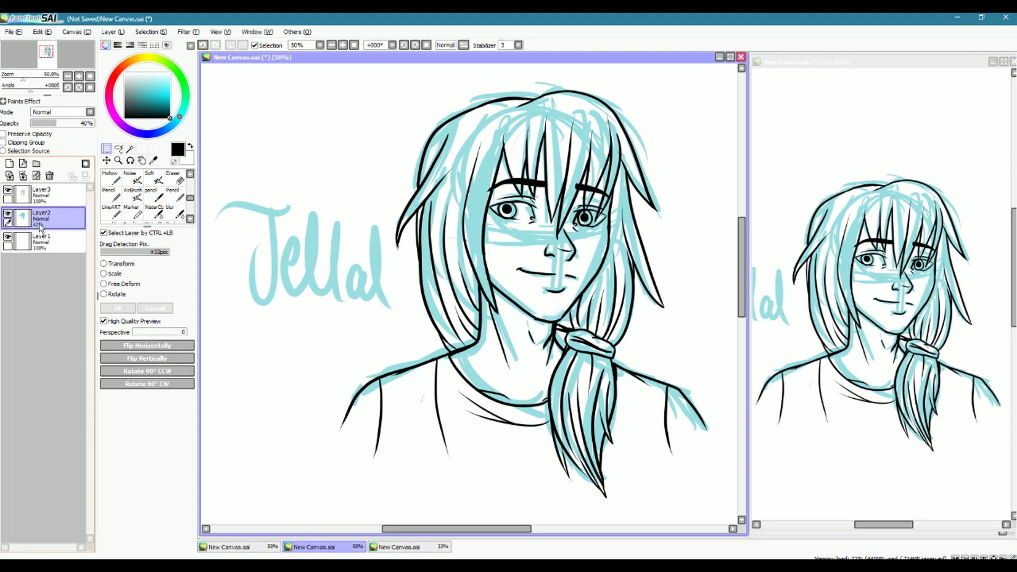
left_click(8, 213)
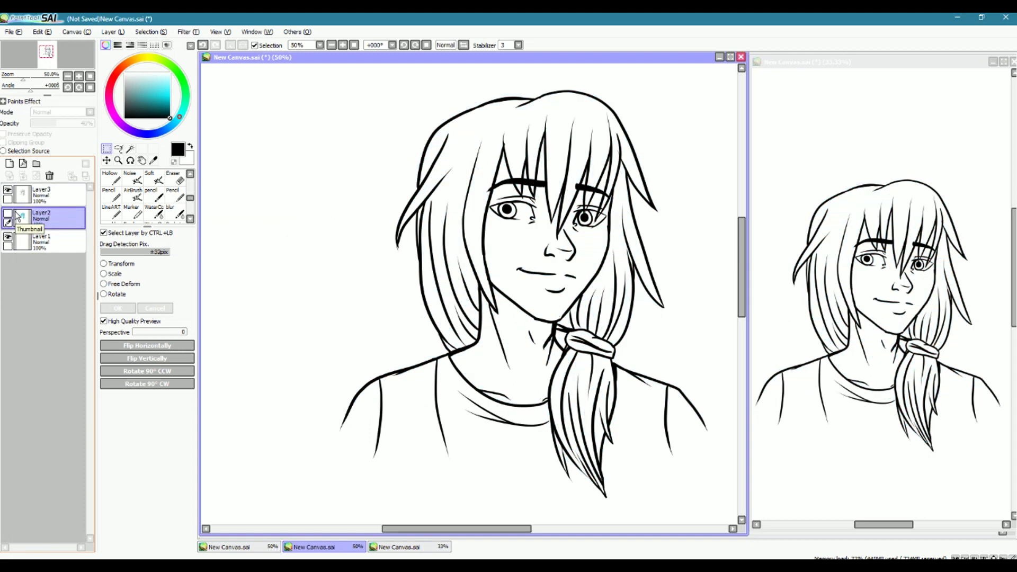
left_click(7, 215)
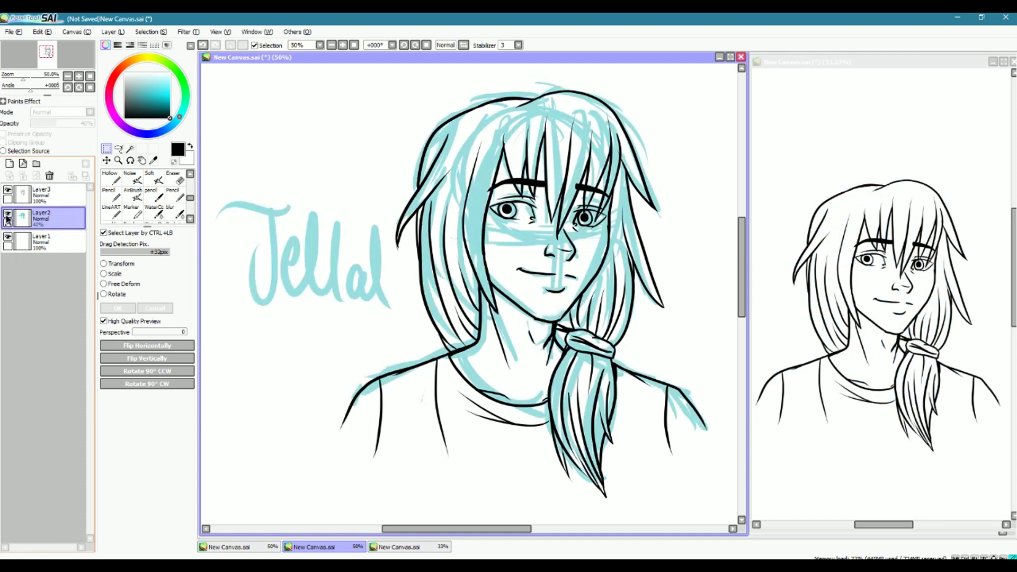
left_click(8, 215)
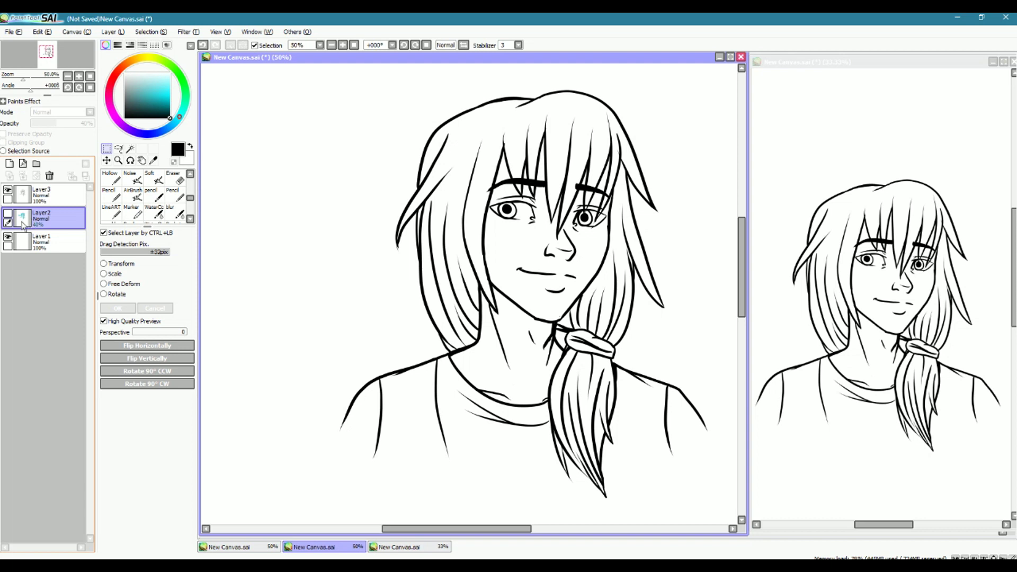
Rename the three layers Lineart, sketch and bg, and add a layer named colour directly above sketch.
double_click(41, 195)
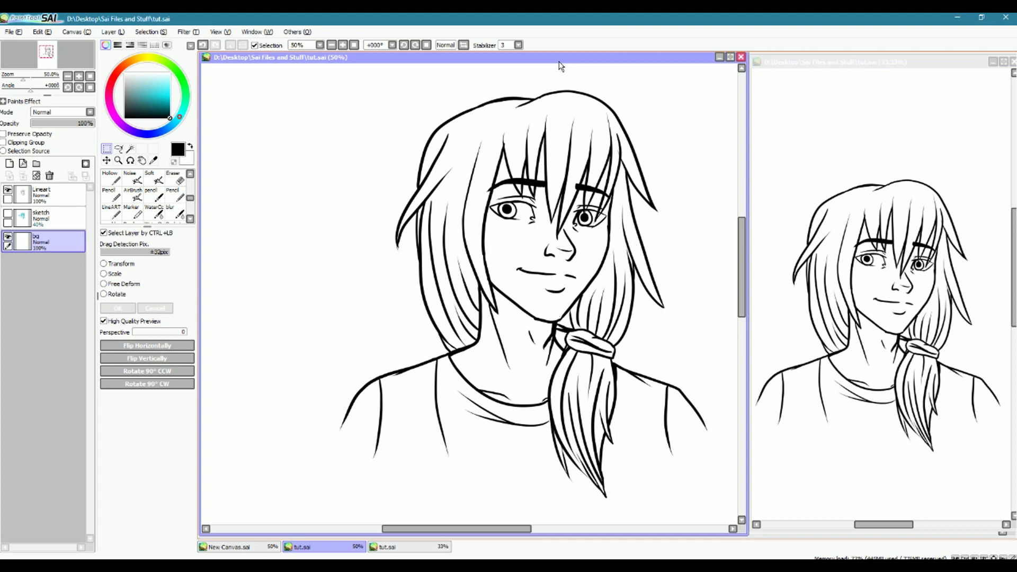
left_click(55, 194)
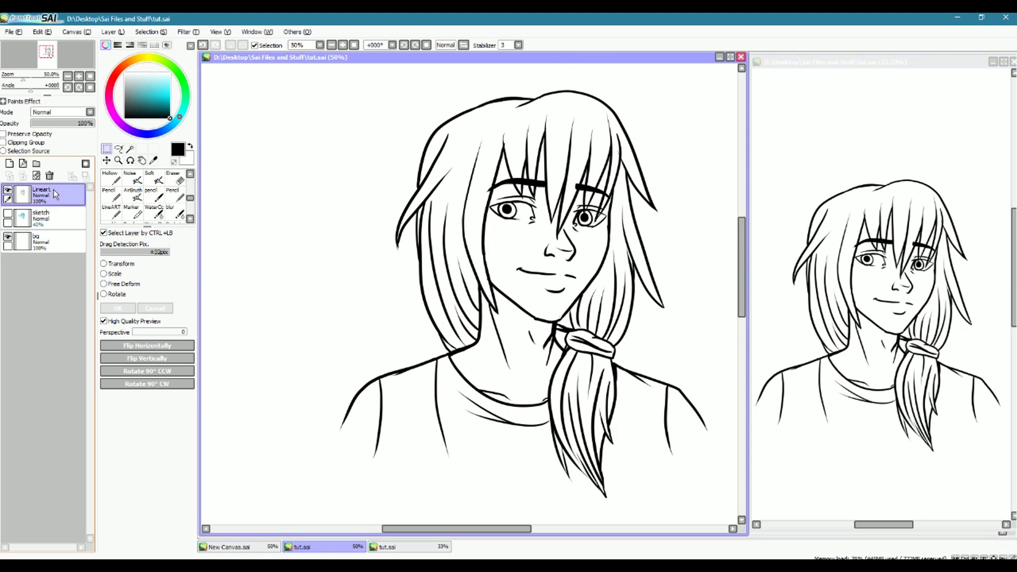
left_click(53, 217)
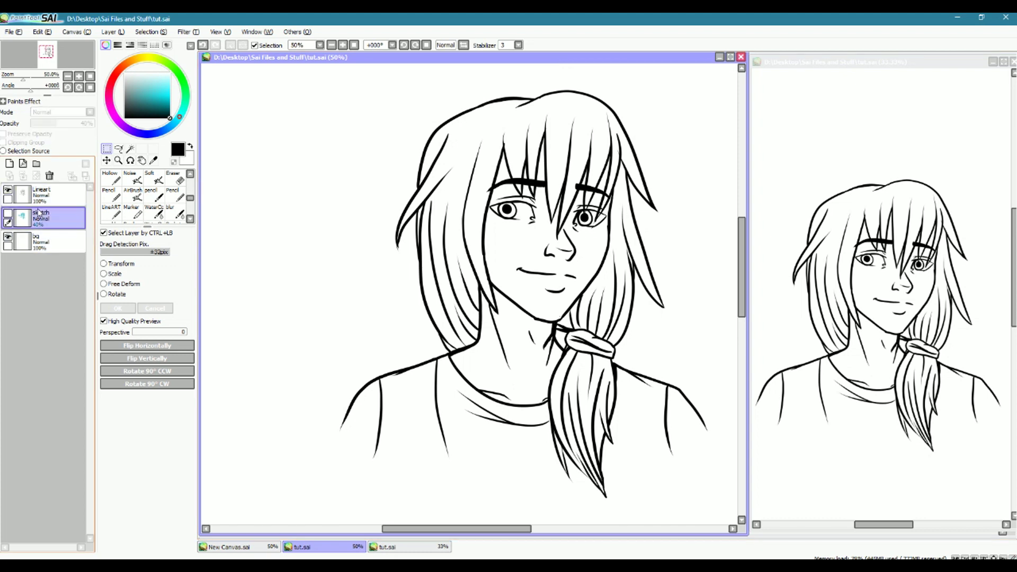
left_click(9, 164)
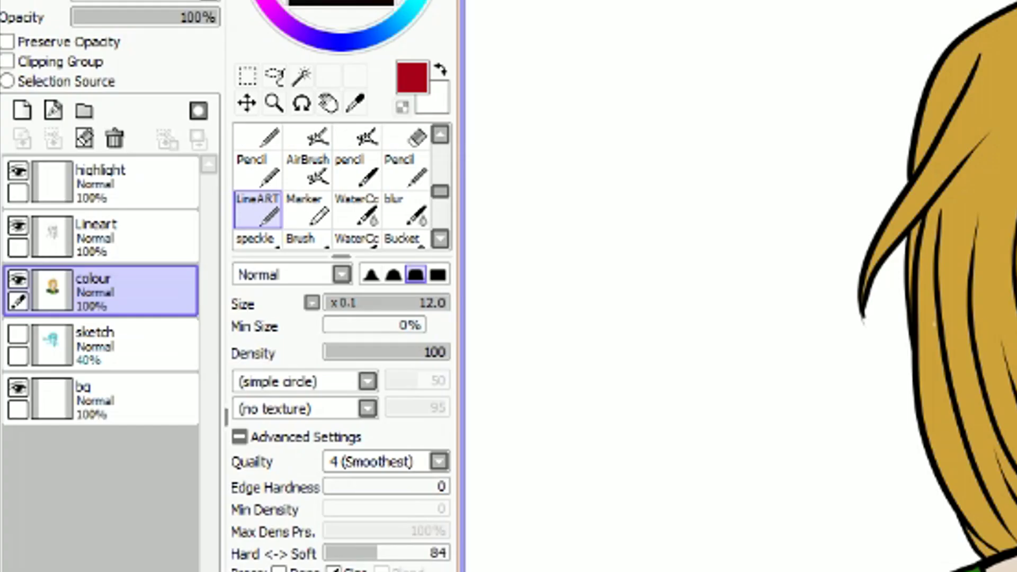
Add a new layer directly above the colour layer and clip it to that layer with Clipping Group.
left_click(136, 298)
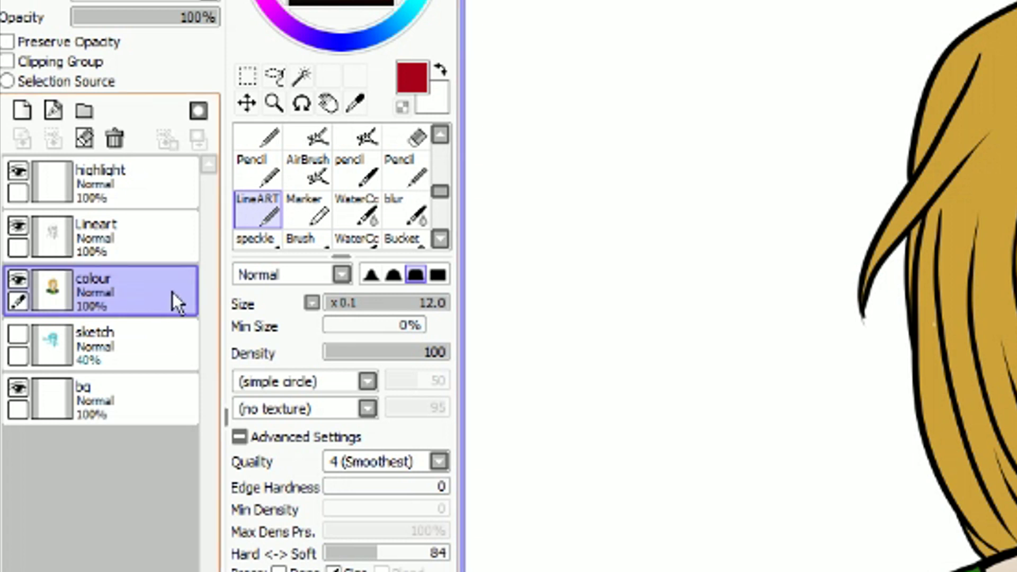
left_click(21, 111)
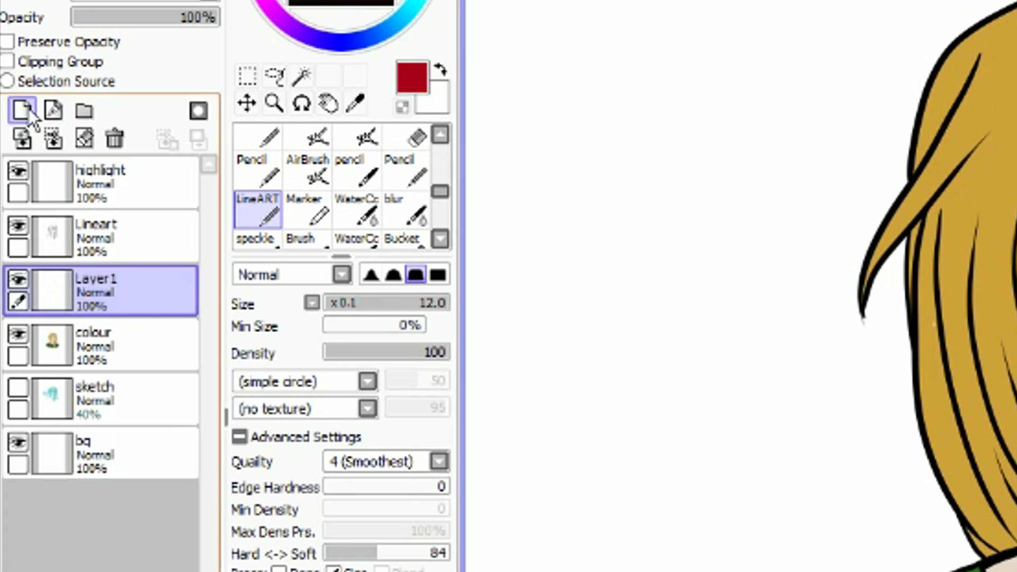
left_click(7, 64)
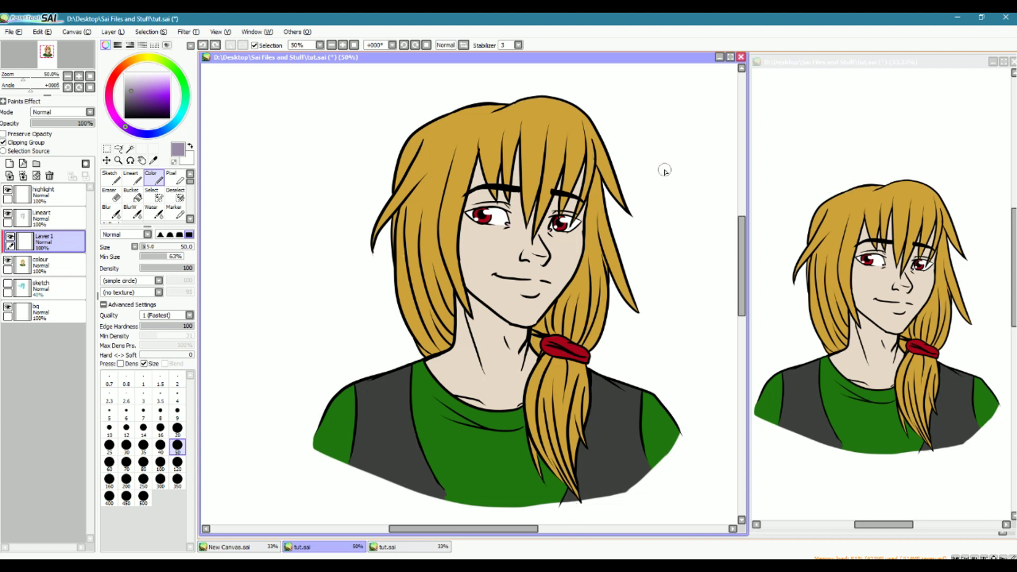
Try painting diagonal greyish-purple stripes across the figure on the clipped Layer1, and clear the layer.
left_click_drag(472, 108, 601, 152)
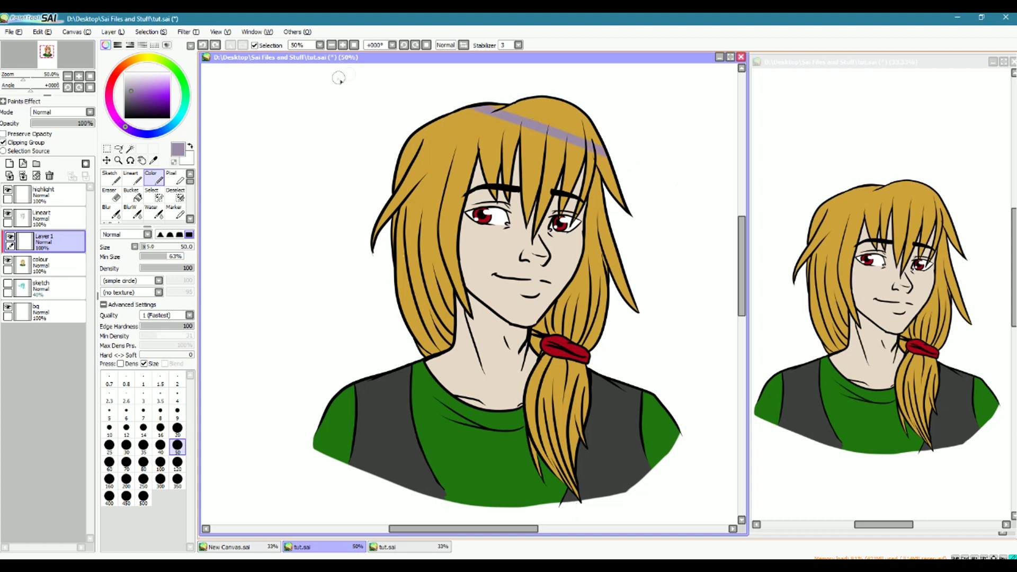
left_click_drag(425, 125, 631, 309)
left_click_drag(383, 207, 593, 281)
left_click_drag(398, 257, 518, 331)
left_click_drag(591, 378, 674, 454)
left_click_drag(425, 356, 666, 464)
left_click_drag(346, 383, 545, 507)
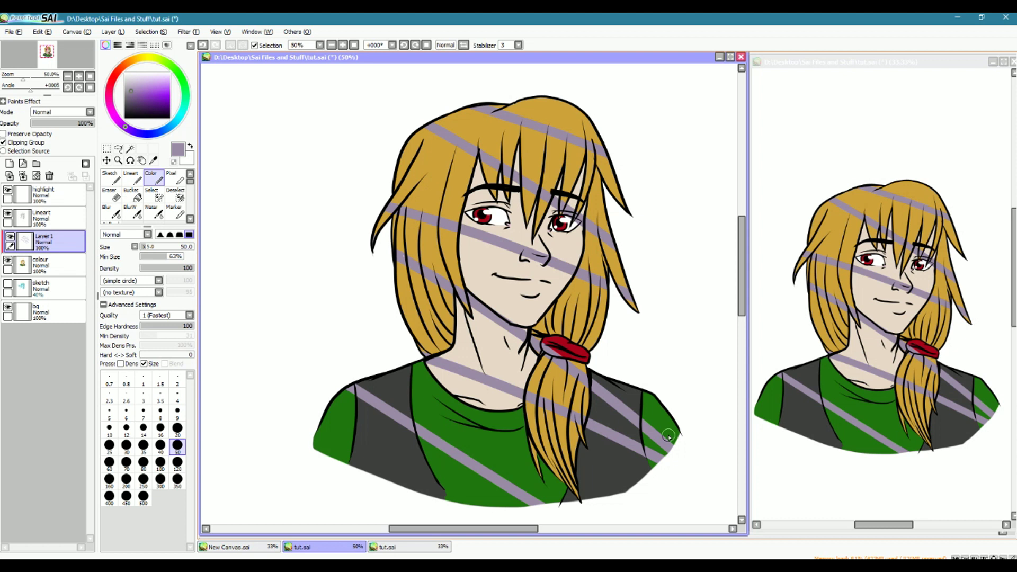
key("Delete")
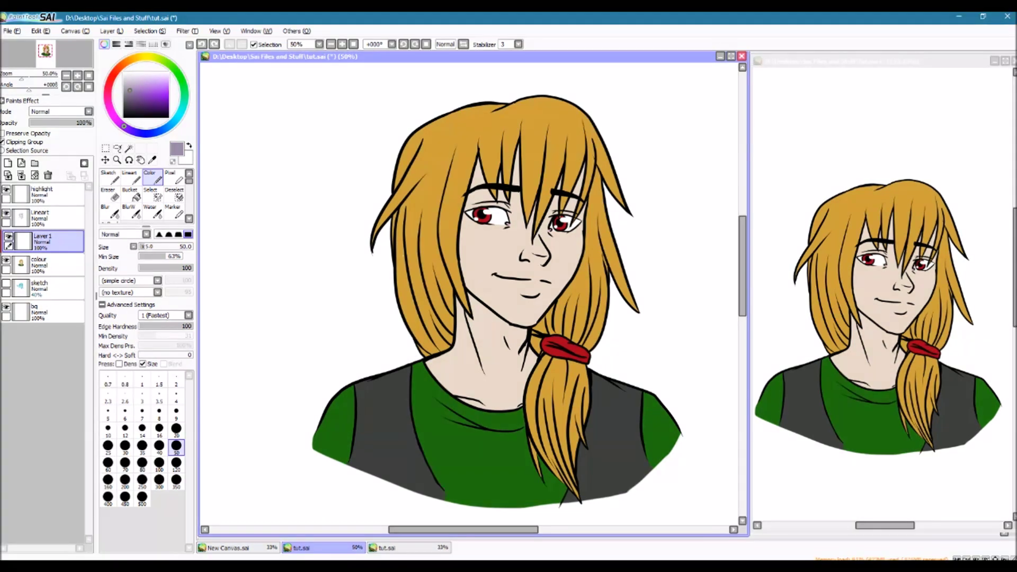
Paint greyish-purple shadows along the jaw, the sides of the face and under the fringe on Layer1 with brush size 50.
left_click_drag(470, 299, 524, 334)
left_click_drag(478, 161, 469, 299)
mouse_move(581, 204)
left_mouse_down()
mouse_move(575, 247)
mouse_move(524, 169)
left_mouse_up()
left_click_drag(534, 181, 500, 227)
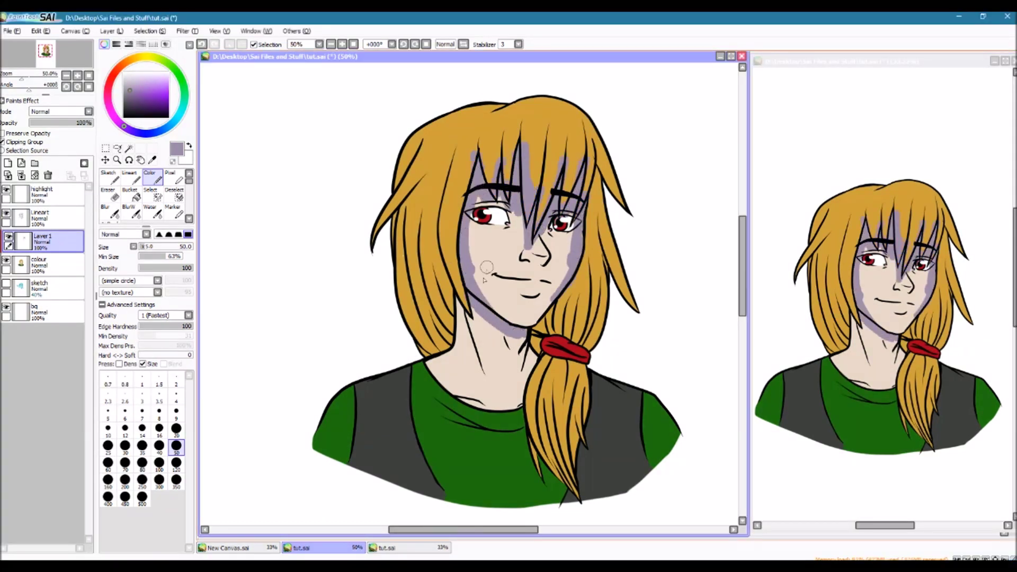
Shade beside the nose, down the neck, around the collar and in the loose hair with the same greyish purple on Layer1.
left_click_drag(547, 249, 510, 265)
left_click_drag(488, 289, 460, 392)
left_click_drag(522, 380, 444, 411)
left_click_drag(424, 364, 465, 392)
left_click_drag(452, 132, 426, 181)
Reduce the brush size to 20 and add finer shadows to the hair strands, ponytail and neckline on Layer1.
scroll(425, 180, "up", 5)
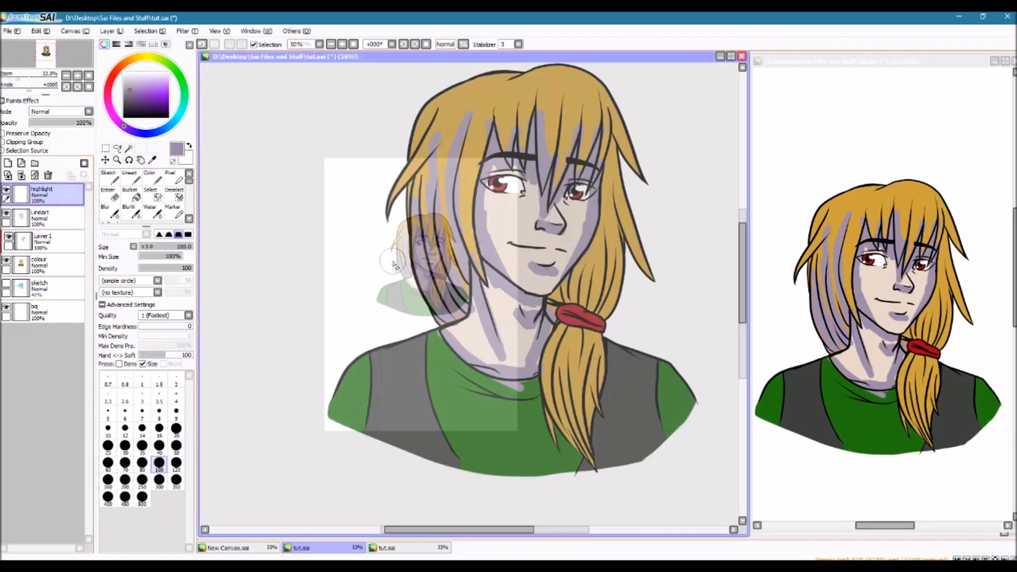
scroll(431, 220, "down", 2)
key("bracketleft")
key("bracketleft")
key("bracketleft")
key("bracketleft")
key("bracketleft")
scroll(273, 388, "down", 2)
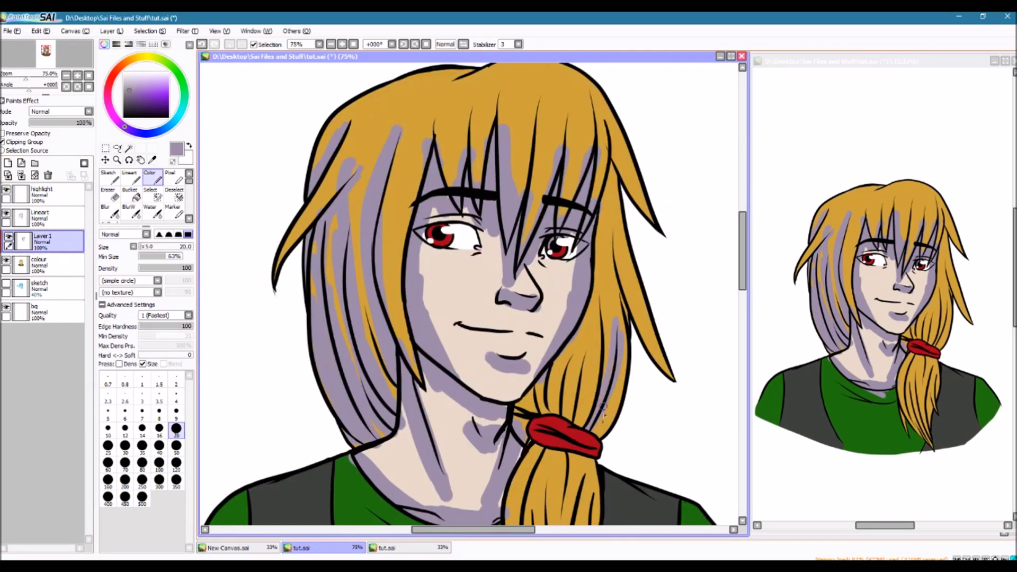
left_click_drag(529, 386, 528, 273)
scroll(58, 111, "down", 1)
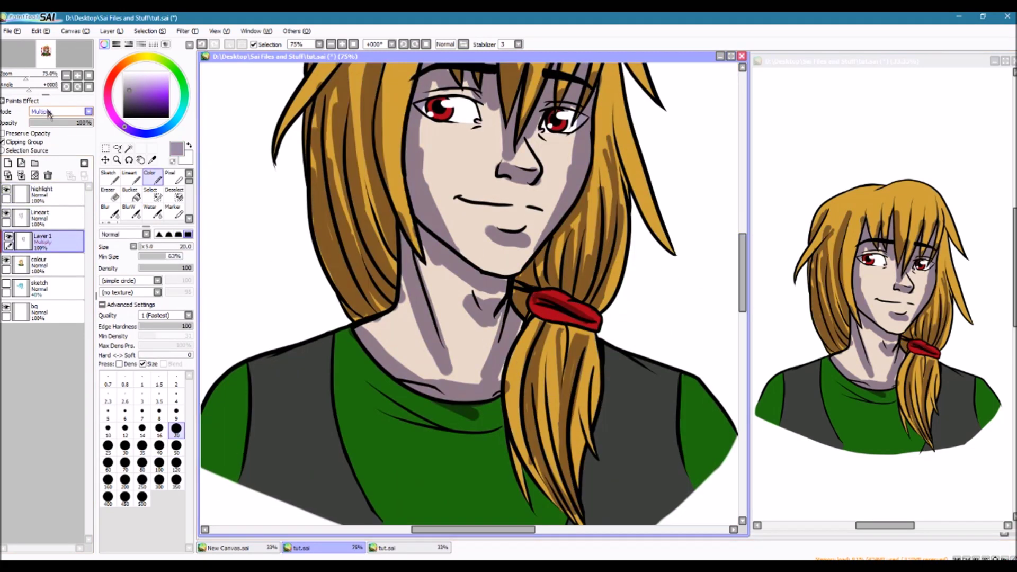
Paint greyish-purple shadows down the shirt and along the outer edges of the vest on Layer1 with brush size 20.
scroll(515, 328, "down", 1)
scroll(58, 111, "up", 1)
mouse_move(417, 334)
left_mouse_down()
mouse_move(451, 360)
mouse_move(448, 467)
left_mouse_up()
left_click_drag(626, 361, 636, 432)
left_click_drag(329, 353, 318, 421)
Enlarge the brush and paint broad greyish-purple shadows down both sides of the vest on Layer1.
key("bracketright")
key("bracketright")
key("bracketright")
key("bracketright")
key("bracketright")
key("bracketright")
key("bracketright")
left_click_drag(612, 377, 585, 458)
left_click_drag(360, 365, 410, 455)
Reduce the brush size to 30 and shade the long hair beside the face and the area around the nose on Layer1.
key("bracketleft")
key("bracketleft")
key("bracketleft")
key("bracketleft")
key("bracketleft")
scroll(582, 371, "up", 1)
left_click_drag(430, 209, 431, 310)
left_click_drag(402, 159, 477, 217)
left_click_drag(432, 313, 432, 341)
left_click_drag(529, 222, 529, 244)
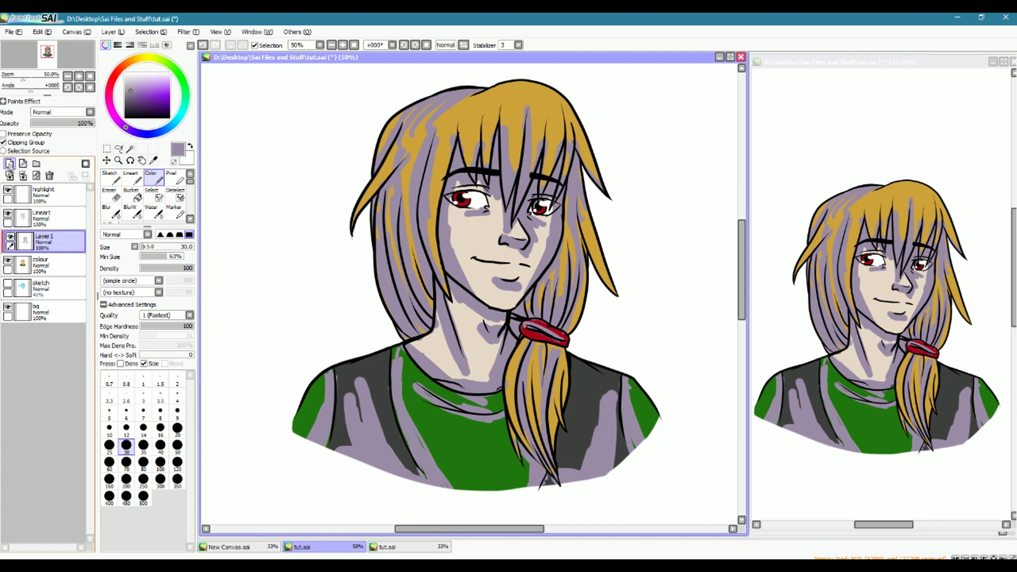
Add a new clipping-group layer above Layer1 and choose a pale yellowish beige for the highlights.
left_click(9, 164)
left_click(10, 143)
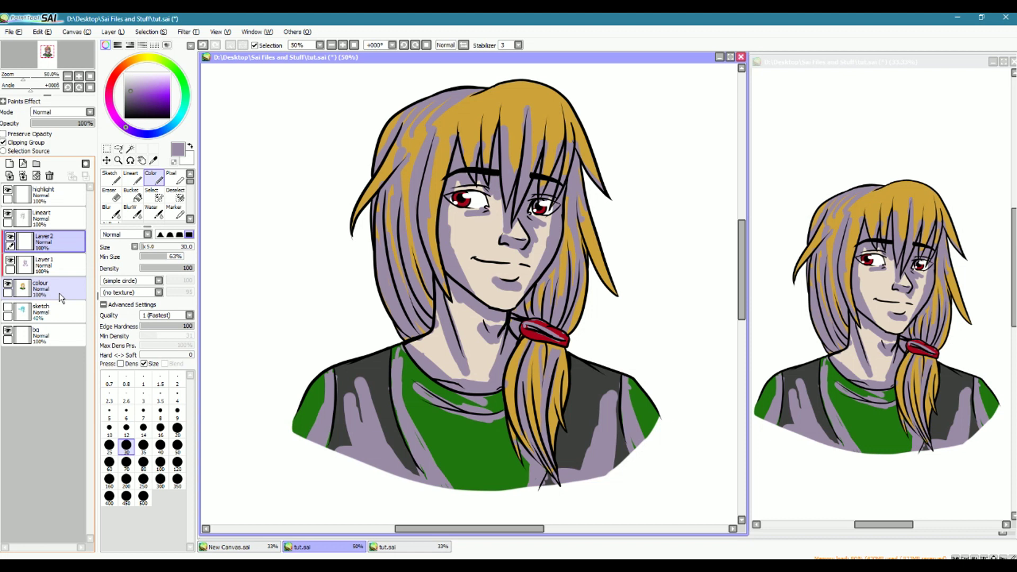
left_click(141, 58)
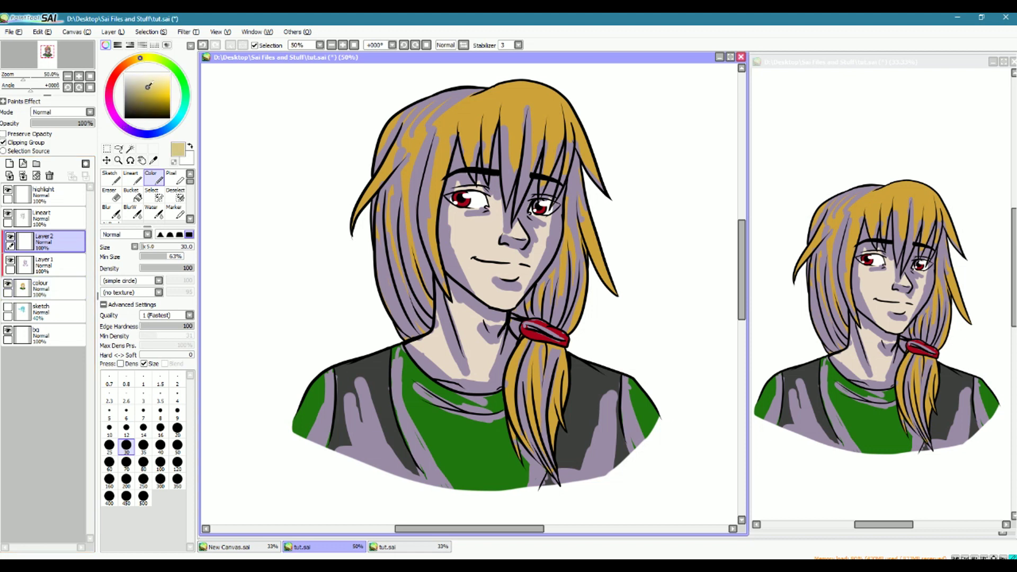
left_click(149, 78)
Paint short pale beige highlight strokes across the top of the fringe on Layer2 with brush size 30.
mouse_move(573, 102)
left_mouse_down()
mouse_move(567, 123)
mouse_move(542, 127)
left_mouse_up()
mouse_move(530, 98)
left_mouse_down()
mouse_move(524, 135)
mouse_move(511, 146)
left_mouse_up()
left_click_drag(498, 102, 490, 132)
left_click_drag(476, 109, 471, 135)
left_click_drag(458, 113, 453, 138)
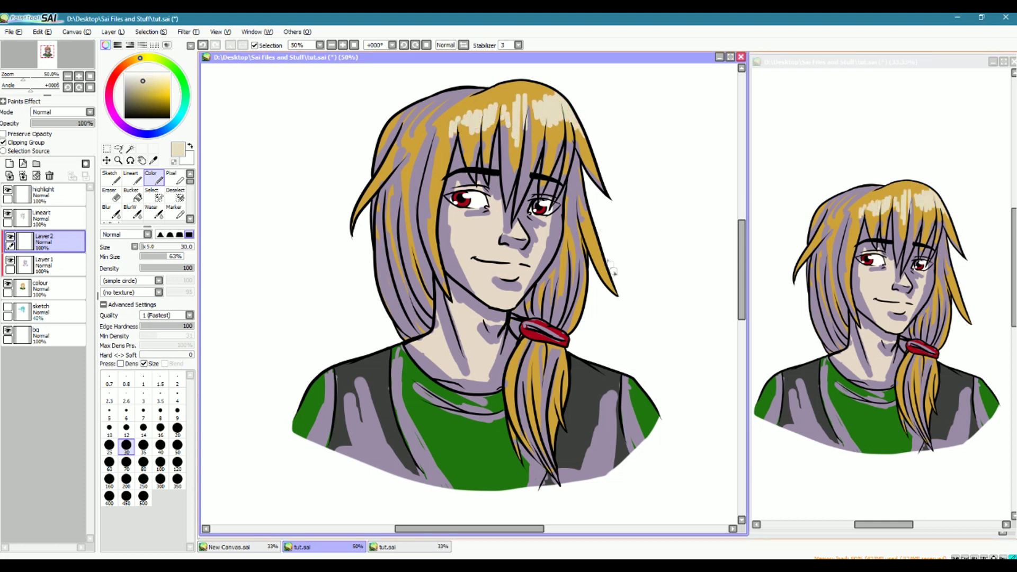
Paint pale beige highlights on the loose hair strands behind the cheek and down the ponytail on Layer2.
left_click_drag(593, 225, 620, 307)
left_click_drag(578, 270, 572, 331)
left_click_drag(567, 239, 562, 289)
mouse_move(563, 360)
left_mouse_down()
mouse_move(552, 441)
mouse_move(531, 432)
left_mouse_up()
left_click_drag(537, 360, 527, 441)
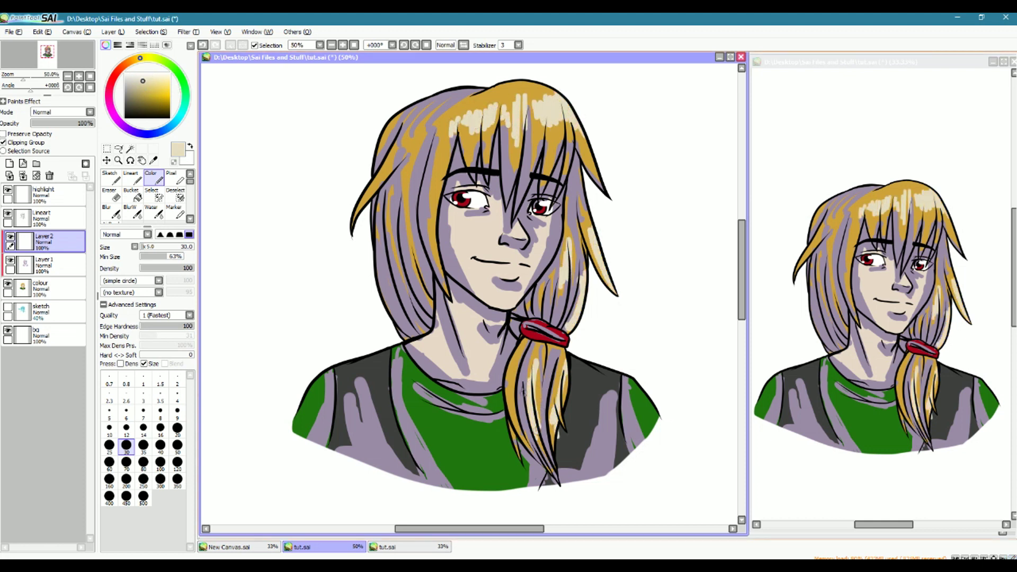
left_click_drag(523, 344, 511, 377)
left_click_drag(511, 360, 506, 419)
Add pale beige highlights to the long hair on the opposite side of the face from the ponytail on Layer2.
left_click_drag(440, 222, 433, 255)
left_click_drag(442, 161, 434, 271)
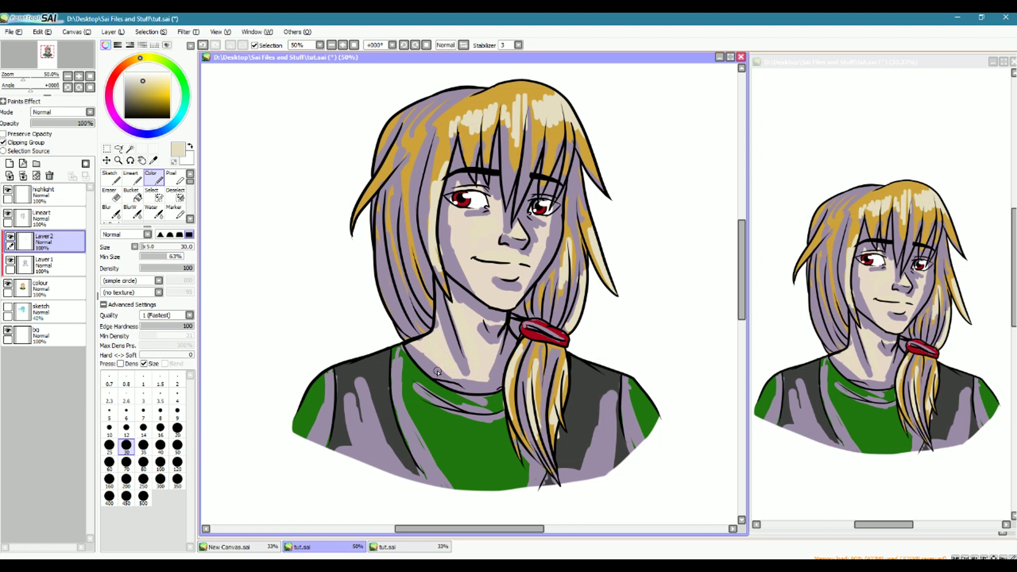
left_click_drag(401, 127, 412, 248)
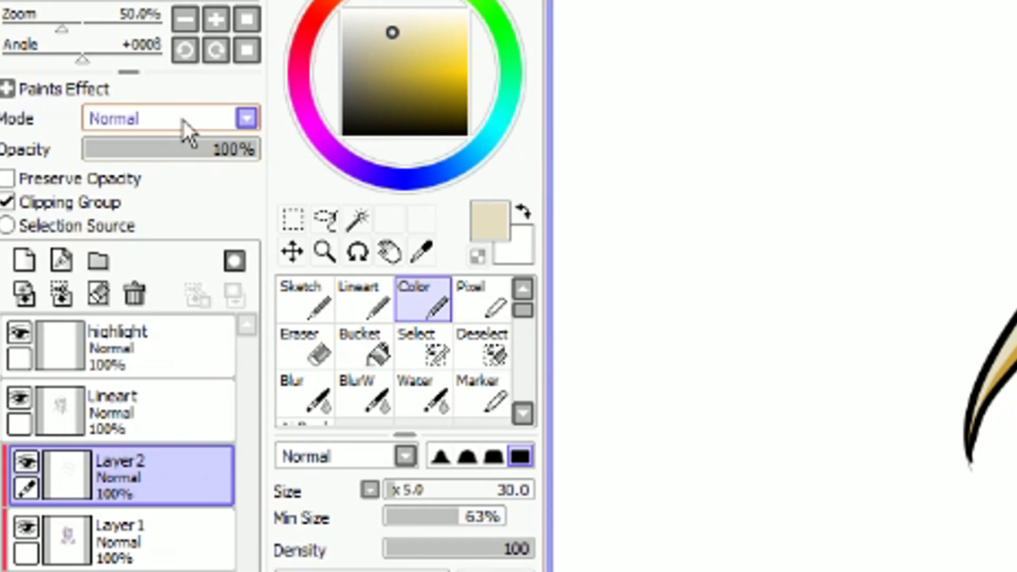
Set the blending mode of the shadow layer, Layer1, to Multiply.
left_click(243, 119)
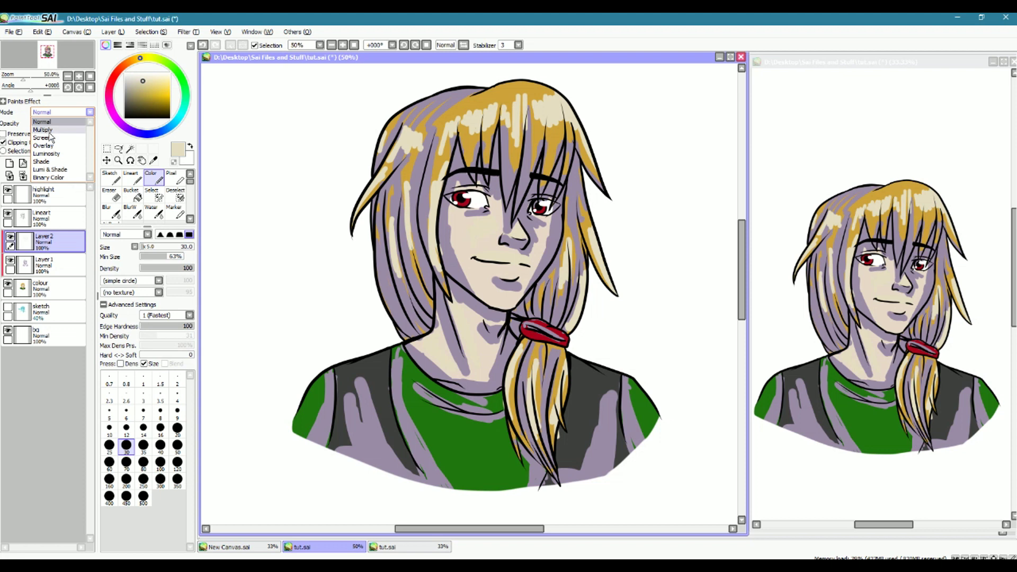
left_click(43, 271)
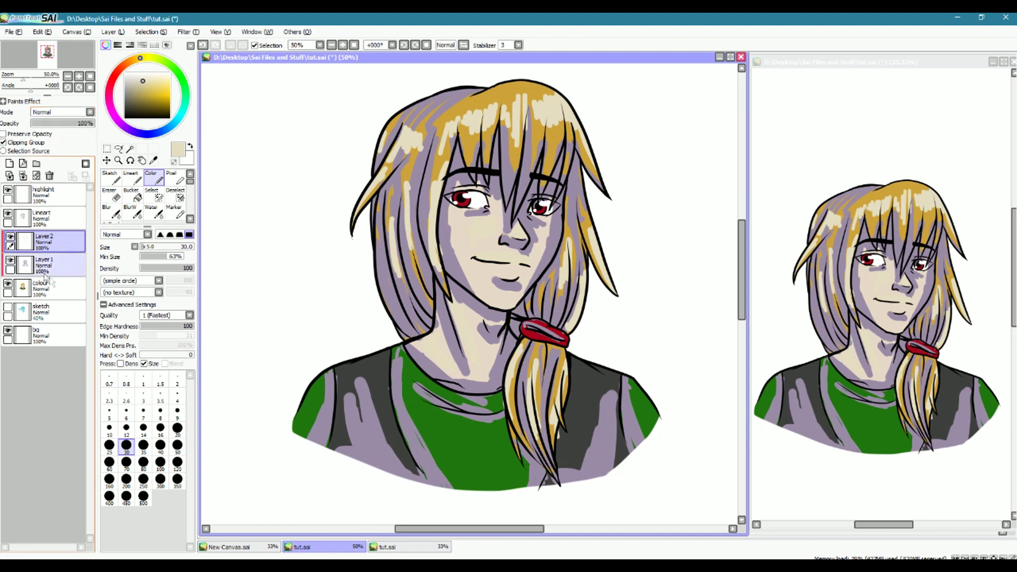
left_click(62, 271)
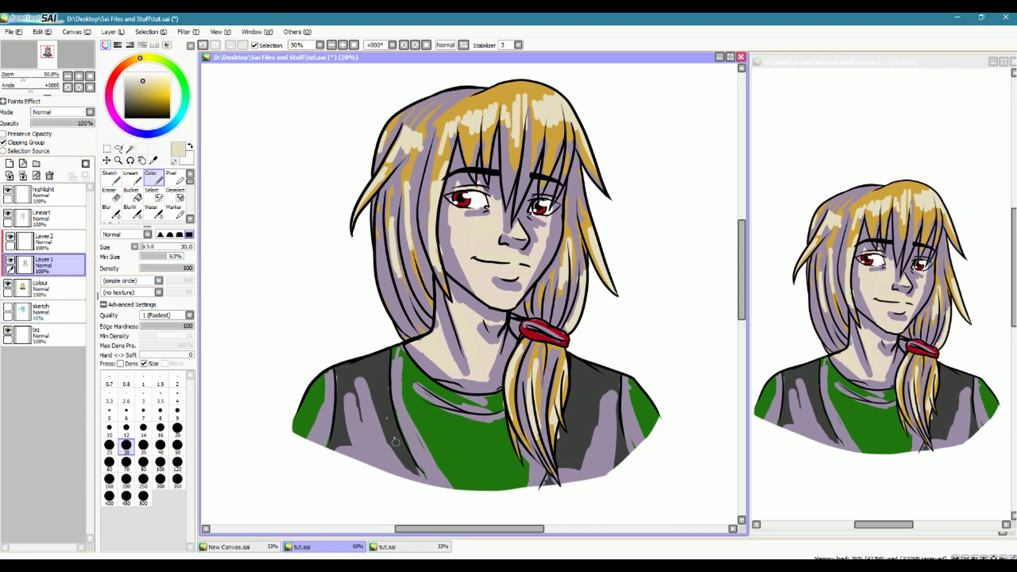
left_click(71, 113)
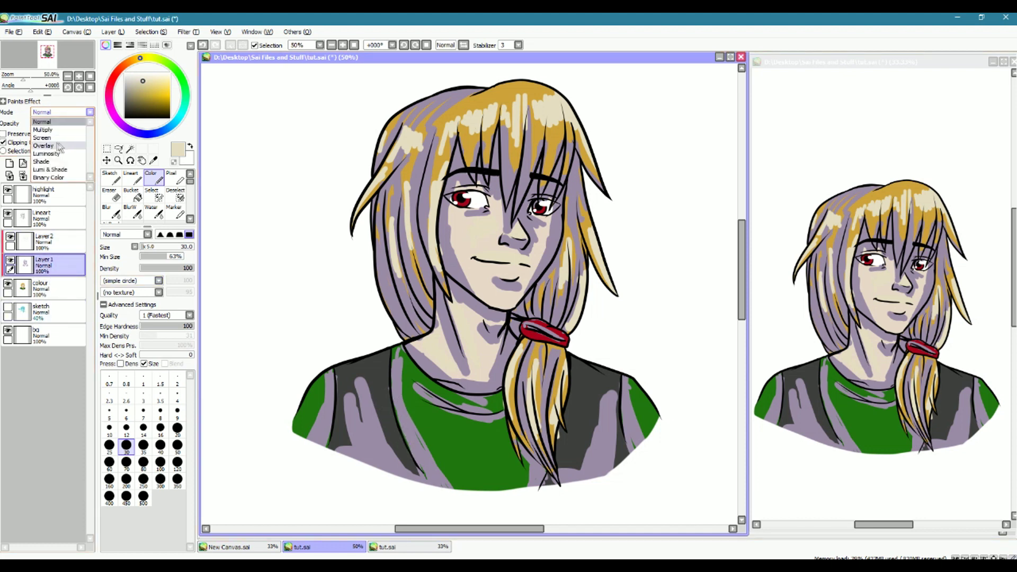
left_click(48, 135)
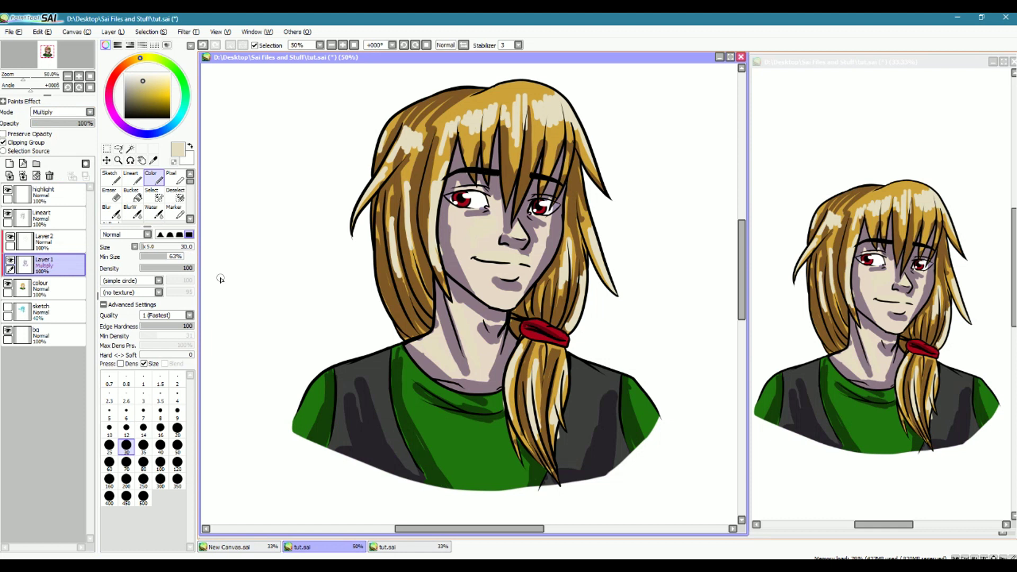
Set the blending mode of the highlight layer, Layer2, to Screen.
left_click(48, 241)
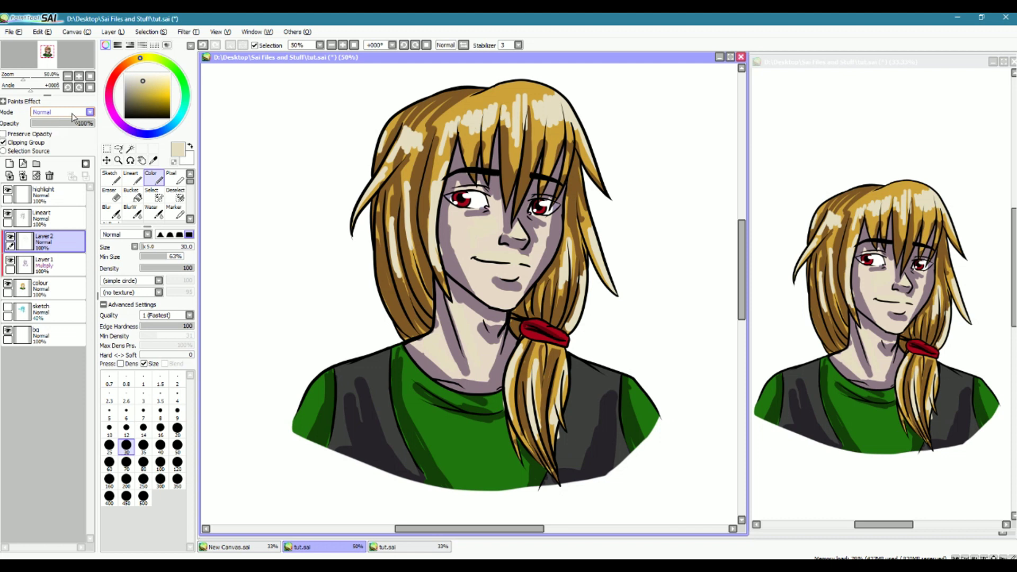
left_click(56, 113)
left_click(47, 138)
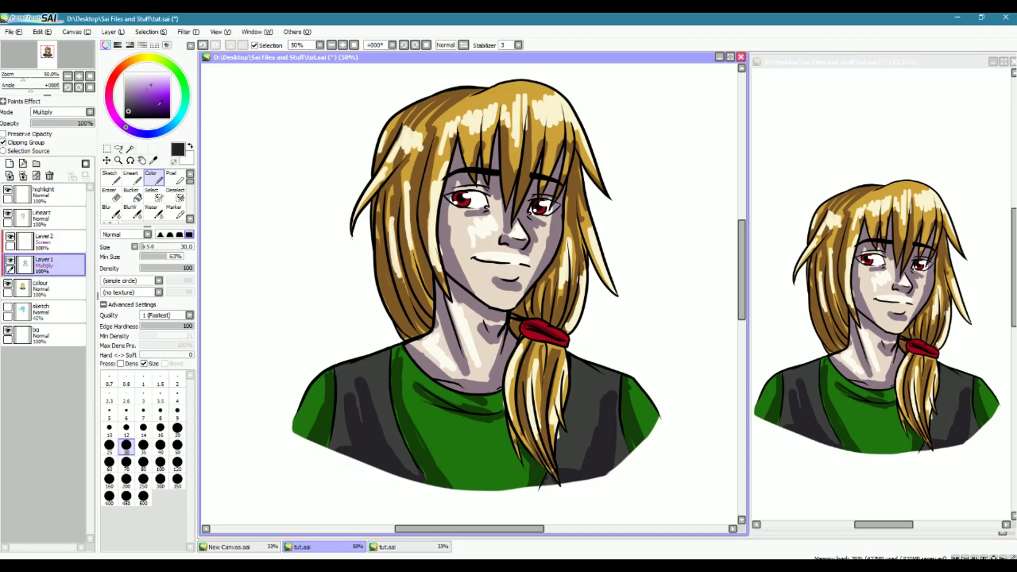
Paint pale highlights on the green shirt on Layer2 and lower the layer's opacity to 68%.
mouse_move(471, 432)
left_mouse_down()
mouse_move(484, 467)
mouse_move(455, 449)
mouse_move(458, 462)
mouse_move(438, 450)
left_mouse_up()
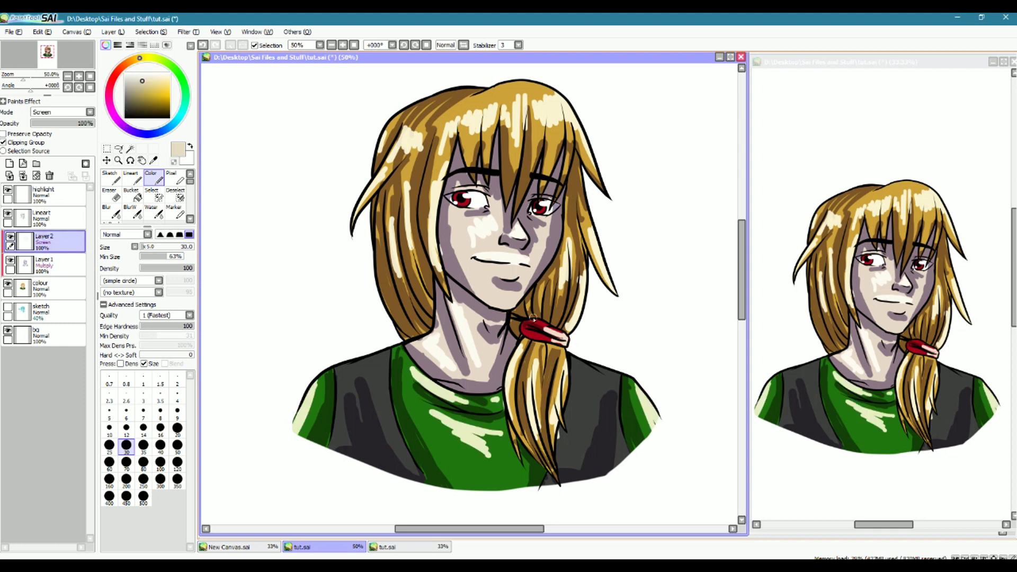
mouse_move(77, 123)
left_mouse_down()
mouse_move(66, 122)
mouse_move(81, 122)
left_mouse_up()
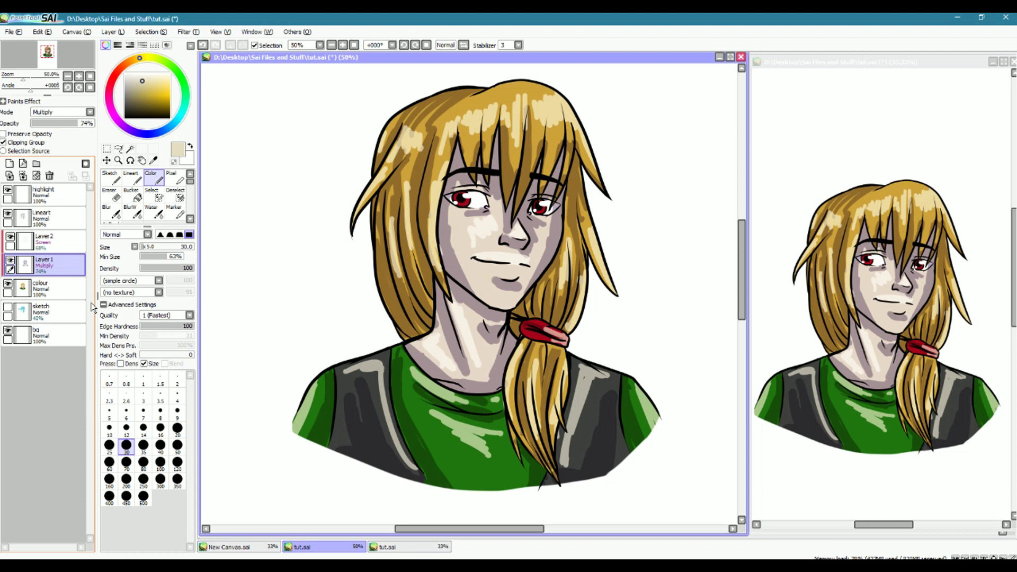
Expand the brush collection to examine all the presets, and shorten it to its first few rows.
left_click(190, 219)
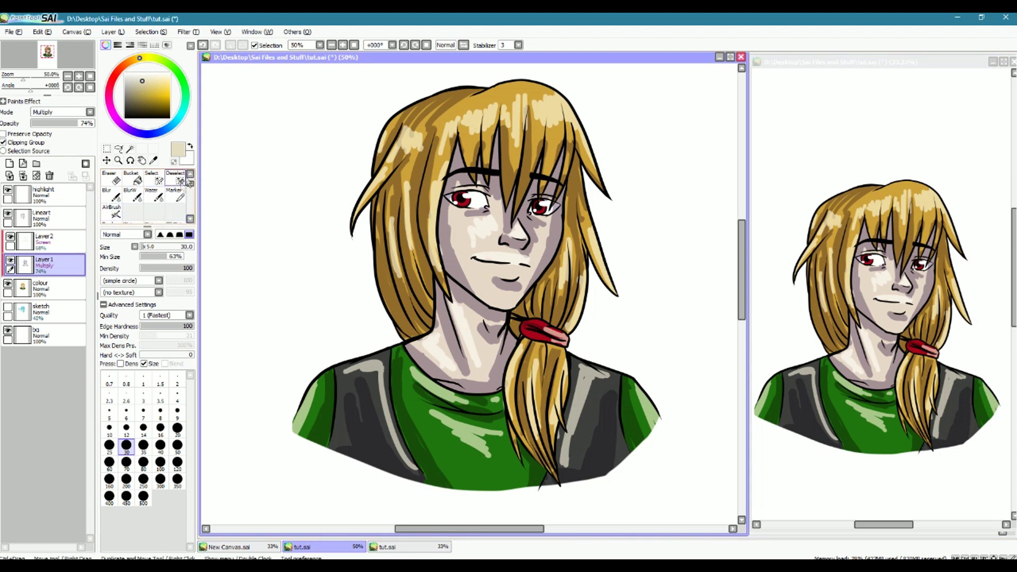
scroll(150, 212, "up", 1)
mouse_move(145, 226)
left_mouse_down()
mouse_move(152, 460)
mouse_move(154, 448)
left_mouse_up()
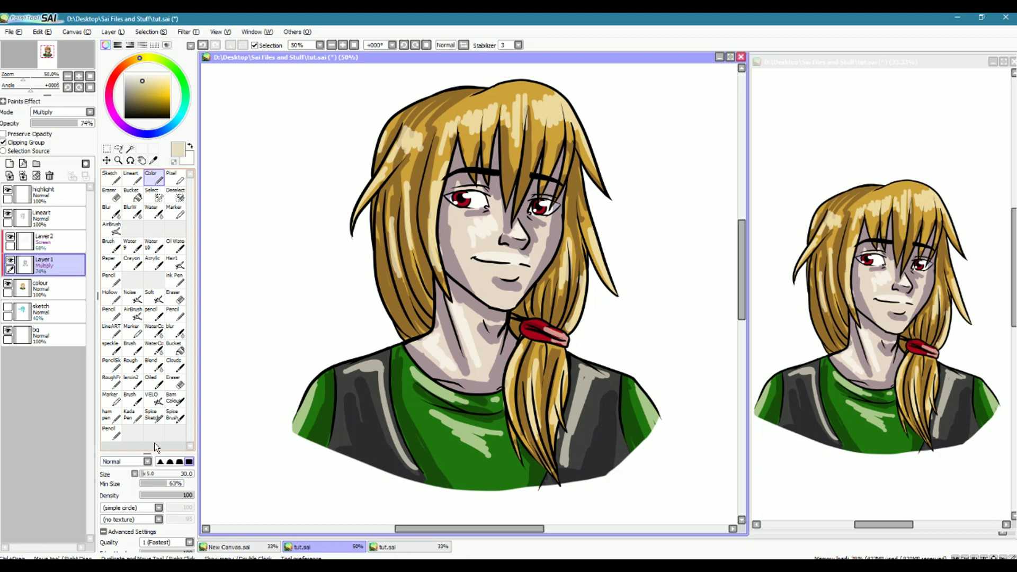
left_click_drag(155, 448, 156, 288)
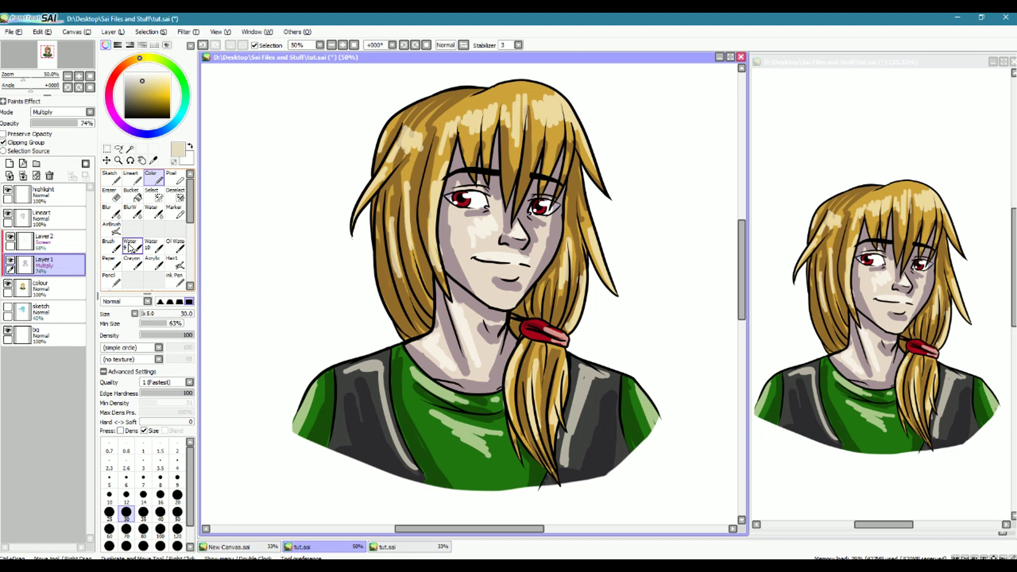
Try the Hair1 brush in black at size 80 with diagonal strokes on the empty area beside the figure, on the colour layer.
left_click(175, 262)
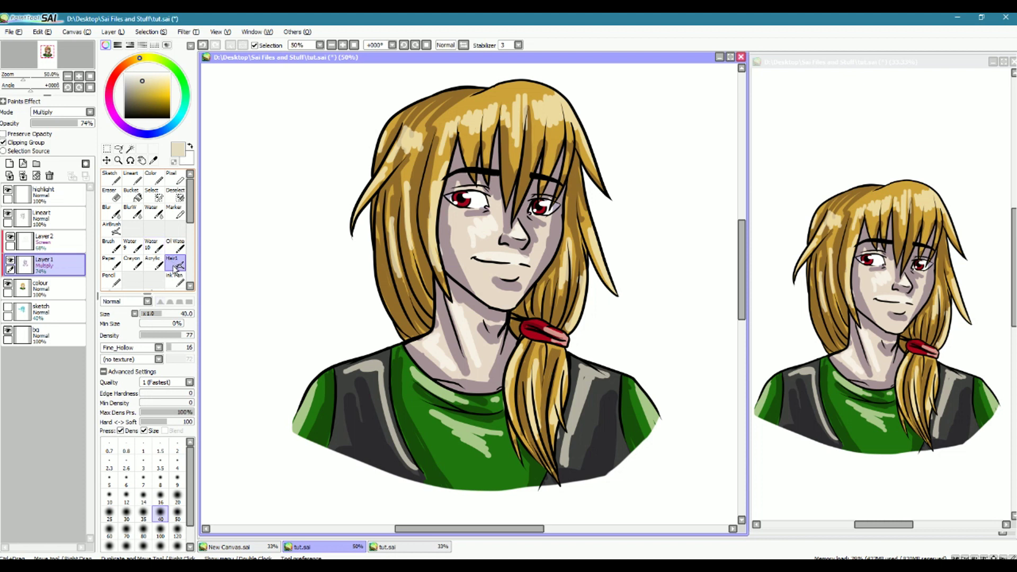
left_click(43, 288)
left_click(370, 366, "alt")
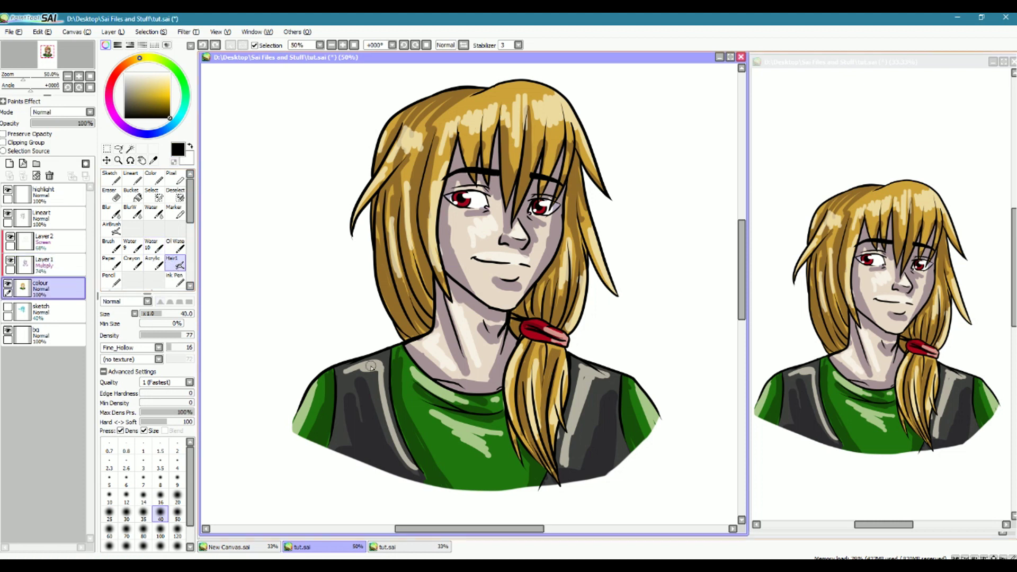
key("bracketright")
key("bracketright")
key("bracketright")
key("bracketright")
mouse_move(264, 220)
left_mouse_down()
mouse_move(342, 271)
mouse_move(343, 292)
left_mouse_up()
mouse_move(256, 241)
left_mouse_down()
mouse_move(293, 269)
mouse_move(306, 304)
left_mouse_up()
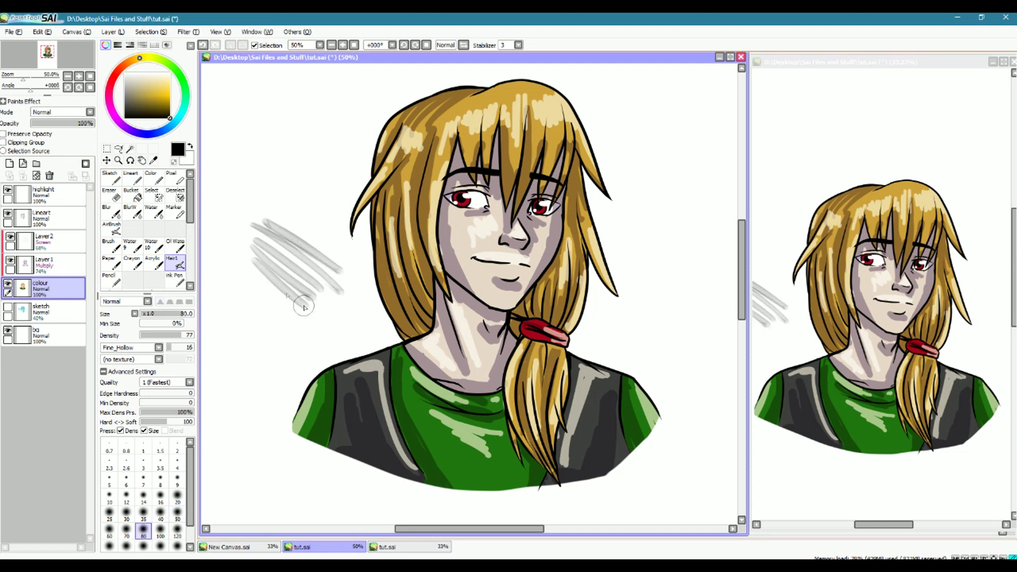
left_click_drag(256, 275, 303, 318)
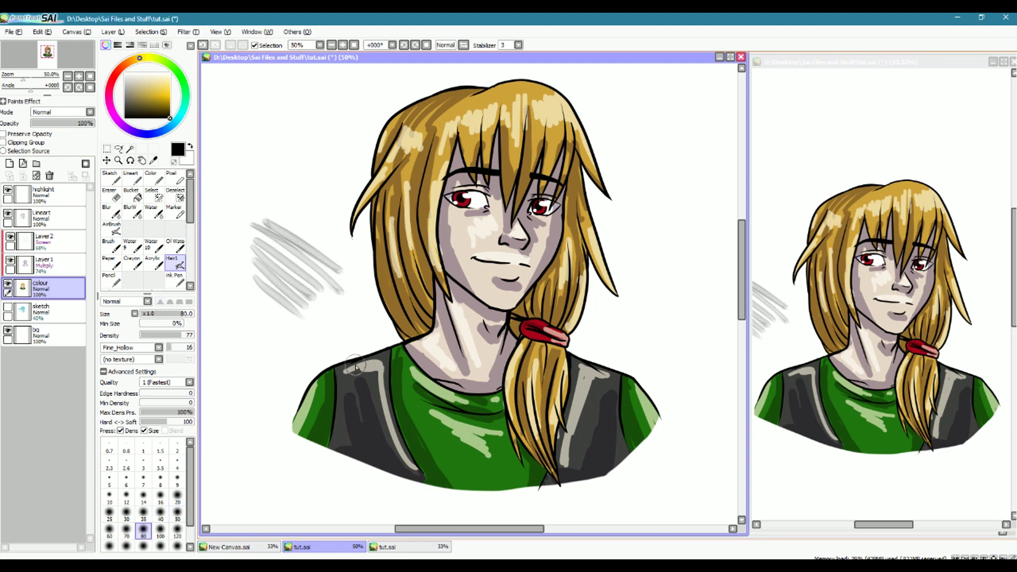
scroll(265, 267, "up", 4)
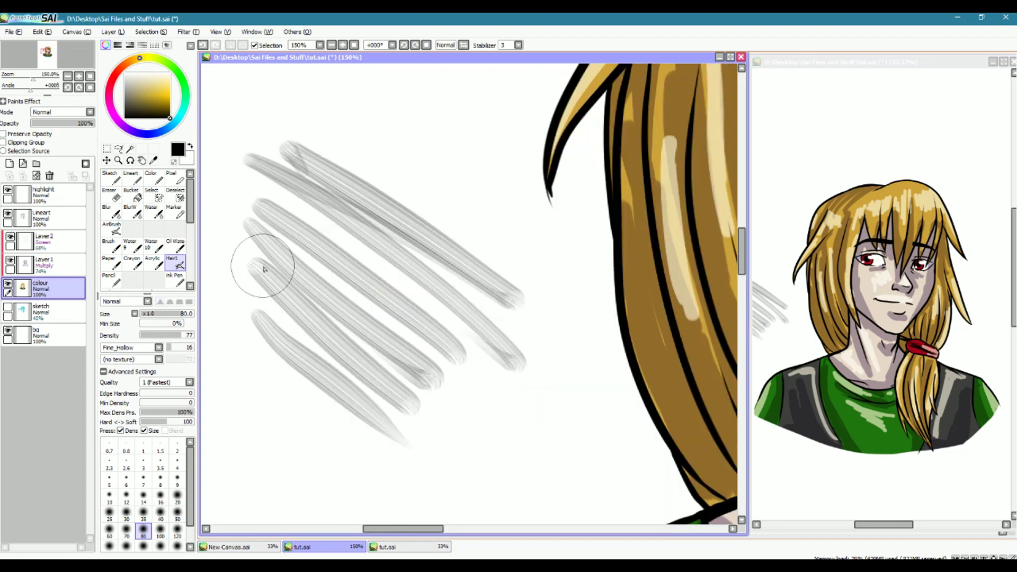
scroll(263, 268, "up", 1)
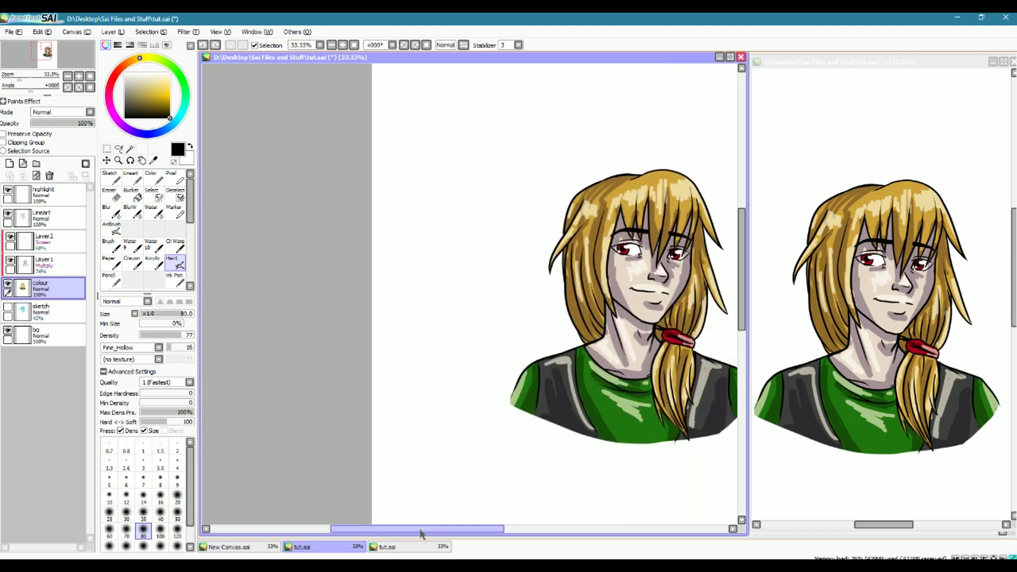
left_click_drag(420, 531, 471, 545)
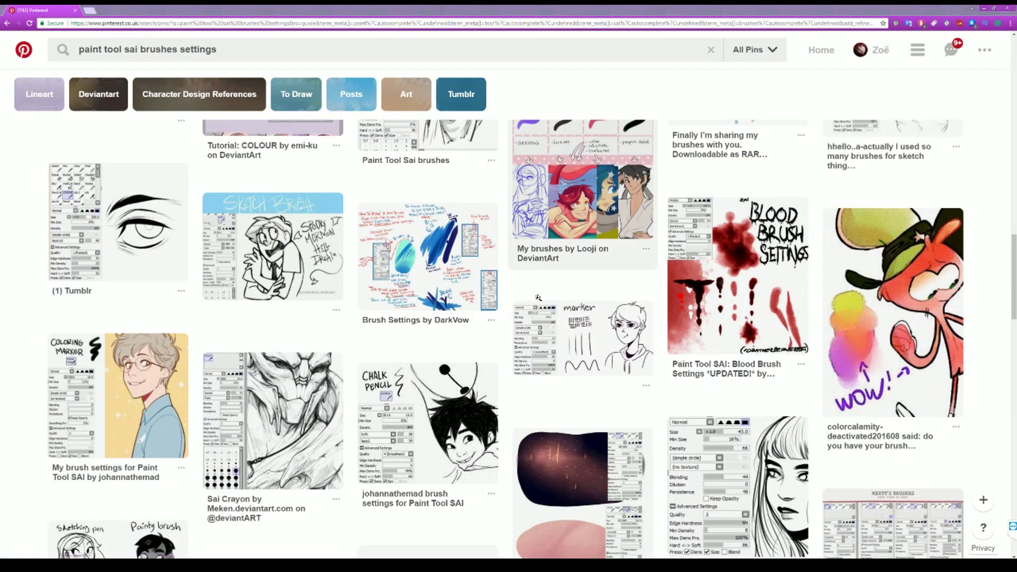
Switch to Pinterest and browse the pins for "paint tool sai brushes settings".
scroll(537, 298, "down", 5)
scroll(537, 298, "down", 5)
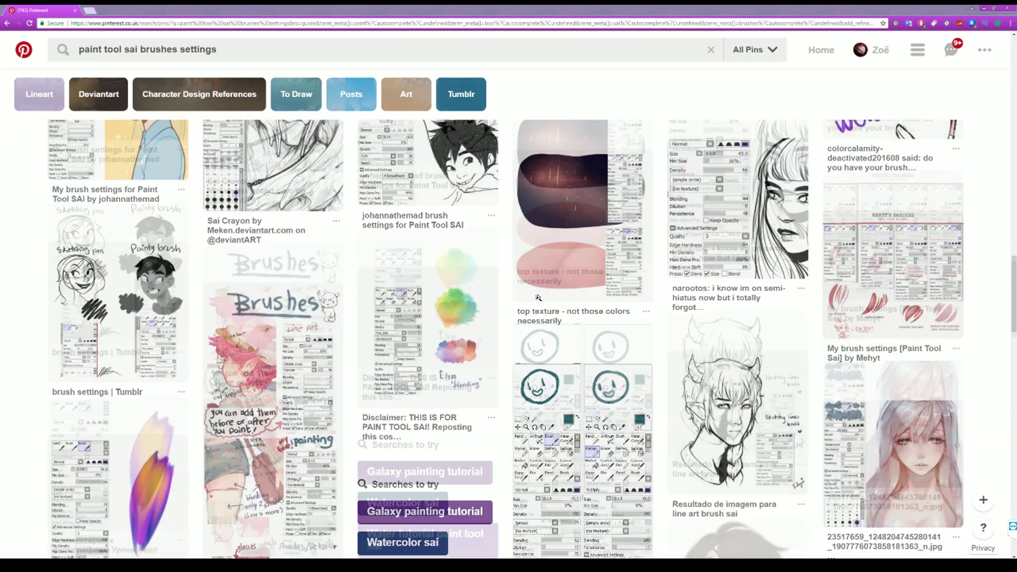
scroll(538, 297, "down", 3)
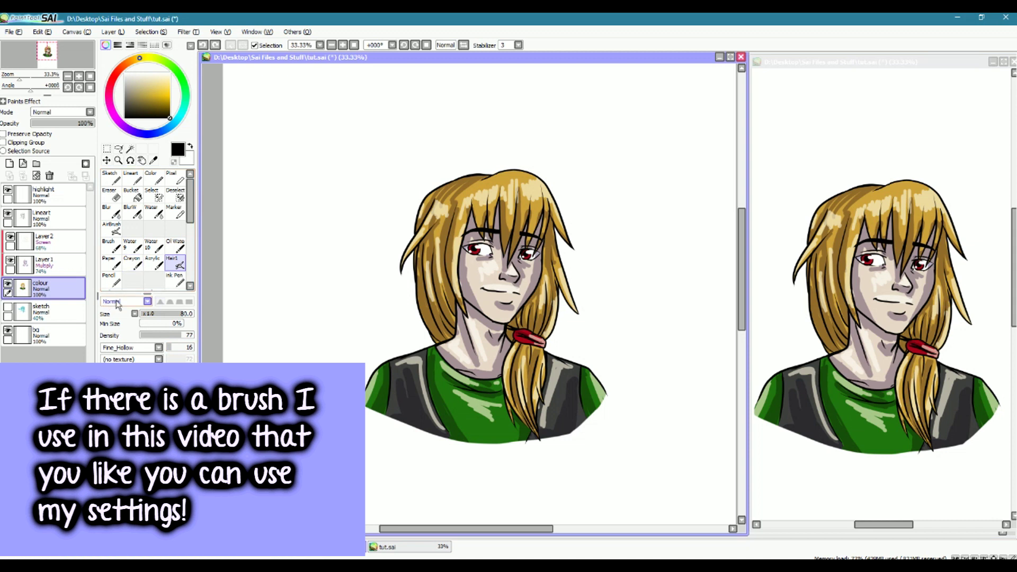
Switch back to PaintTool SAI, look through the custom brushes and select the Oiled brush.
scroll(191, 269, "down", 5)
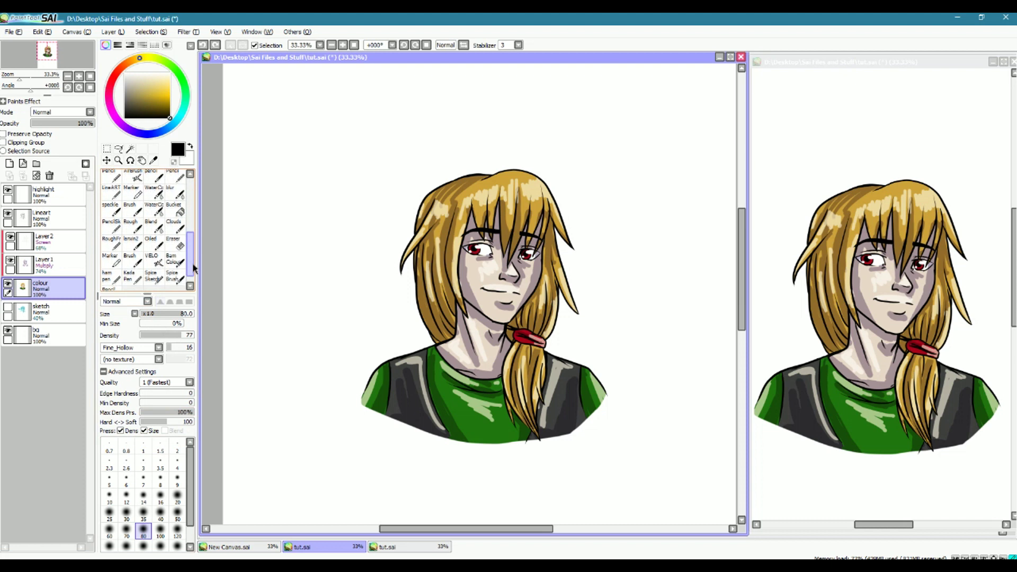
scroll(193, 270, "down", 2)
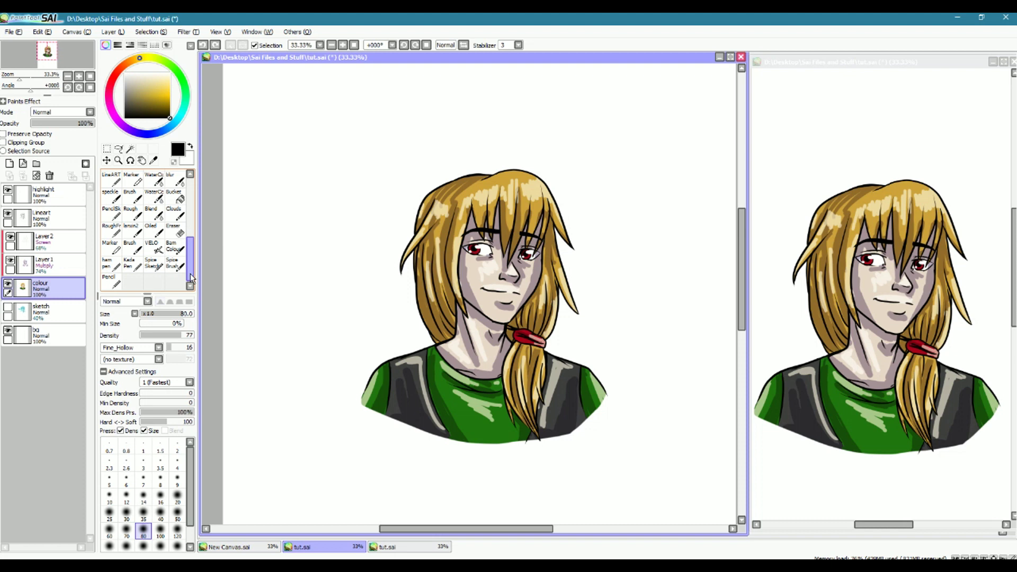
scroll(191, 278, "up", 5)
right_click(155, 229)
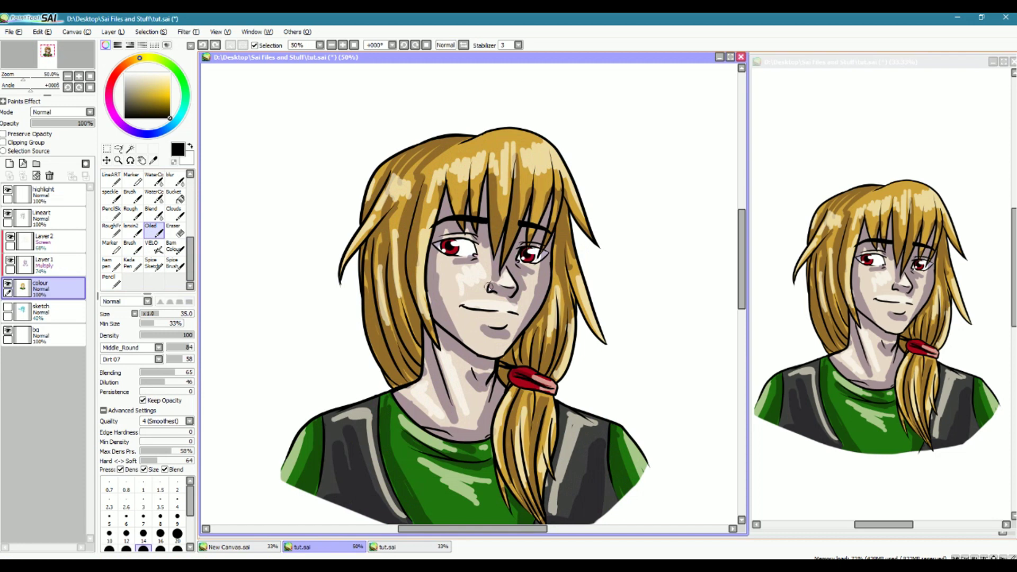
Sample the golden-brown hair colour and blend the fringe shadows on Layer1 with the Oiled brush at size 35.
left_click(45, 263)
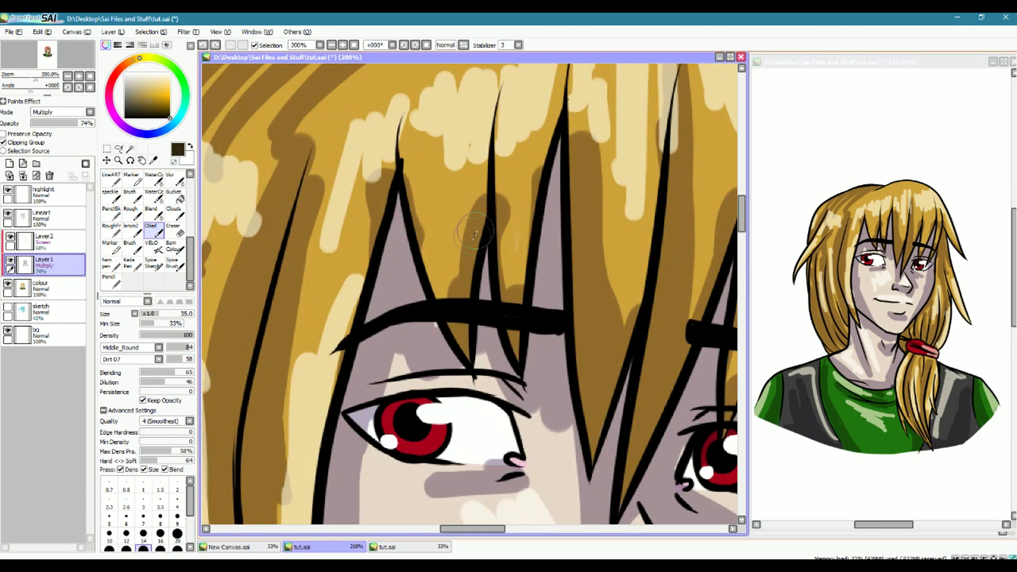
left_click(475, 233, "alt")
mouse_move(453, 233)
left_mouse_down()
mouse_move(448, 281)
mouse_move(461, 174)
mouse_move(424, 169)
mouse_move(517, 317)
mouse_move(530, 154)
mouse_move(503, 265)
mouse_move(564, 275)
mouse_move(622, 210)
left_mouse_up()
mouse_move(618, 155)
left_mouse_down()
mouse_move(637, 206)
mouse_move(651, 262)
left_mouse_up()
Merge the shading layers Layer1 and Layer2 down into the colour layer.
left_click(53, 241)
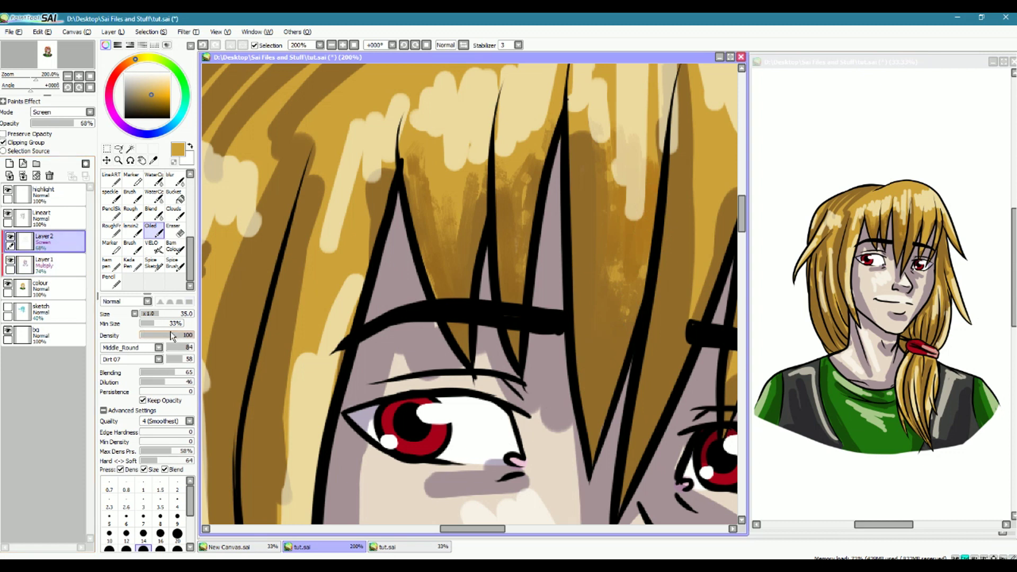
left_click(53, 264)
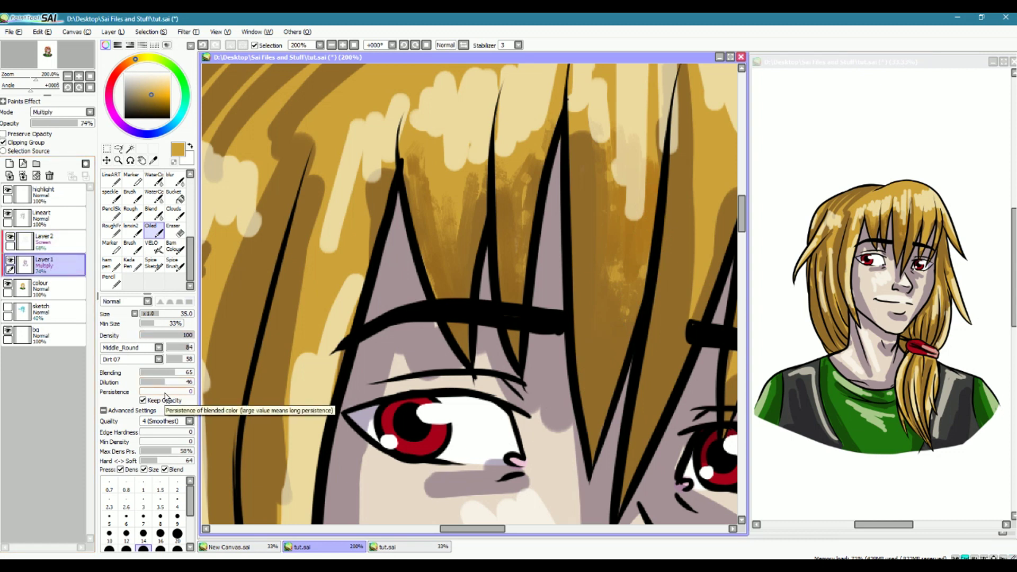
key("ctrl+e")
key("ctrl+e")
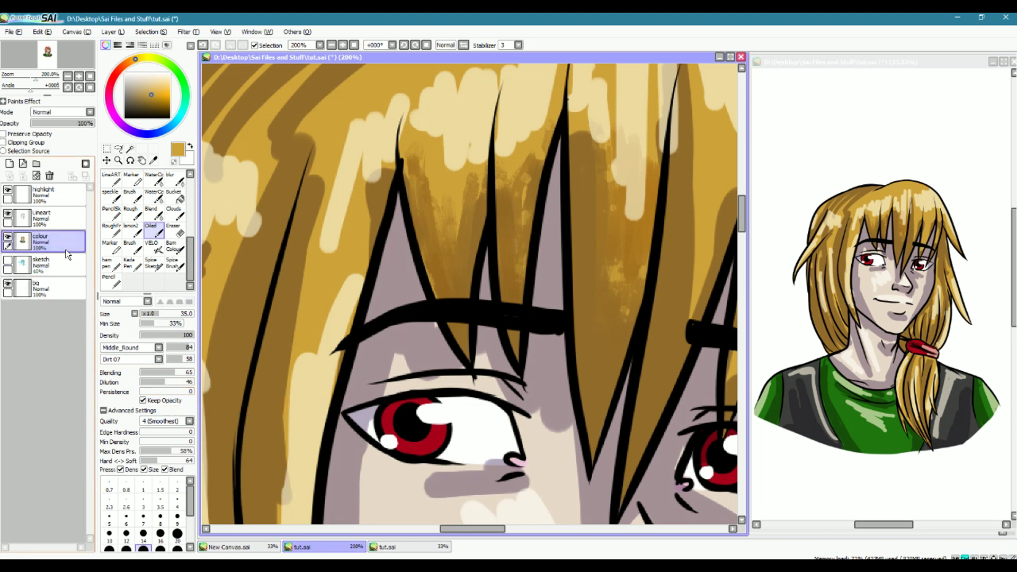
Blend the highlights and shadows of the hair strands beside the face with the Oiled brush at size 35, resampling nearby hair colours.
mouse_move(518, 147)
left_mouse_down()
mouse_move(530, 100)
mouse_move(546, 111)
mouse_move(524, 125)
mouse_move(537, 116)
mouse_move(523, 232)
mouse_move(534, 129)
mouse_move(476, 142)
mouse_move(472, 215)
mouse_move(448, 127)
mouse_move(444, 254)
mouse_move(412, 121)
mouse_move(416, 201)
mouse_move(416, 152)
mouse_move(373, 169)
mouse_move(365, 255)
mouse_move(352, 232)
mouse_move(401, 143)
mouse_move(387, 143)
mouse_move(373, 212)
mouse_move(370, 162)
mouse_move(336, 314)
mouse_move(326, 256)
mouse_move(323, 269)
mouse_move(344, 156)
mouse_move(296, 379)
mouse_move(332, 355)
mouse_move(383, 160)
mouse_move(371, 192)
mouse_move(319, 206)
mouse_move(325, 174)
mouse_move(304, 244)
mouse_move(319, 174)
mouse_move(296, 357)
left_mouse_up()
mouse_move(743, 216)
left_mouse_down()
mouse_move(742, 251)
mouse_move(742, 235)
left_mouse_up()
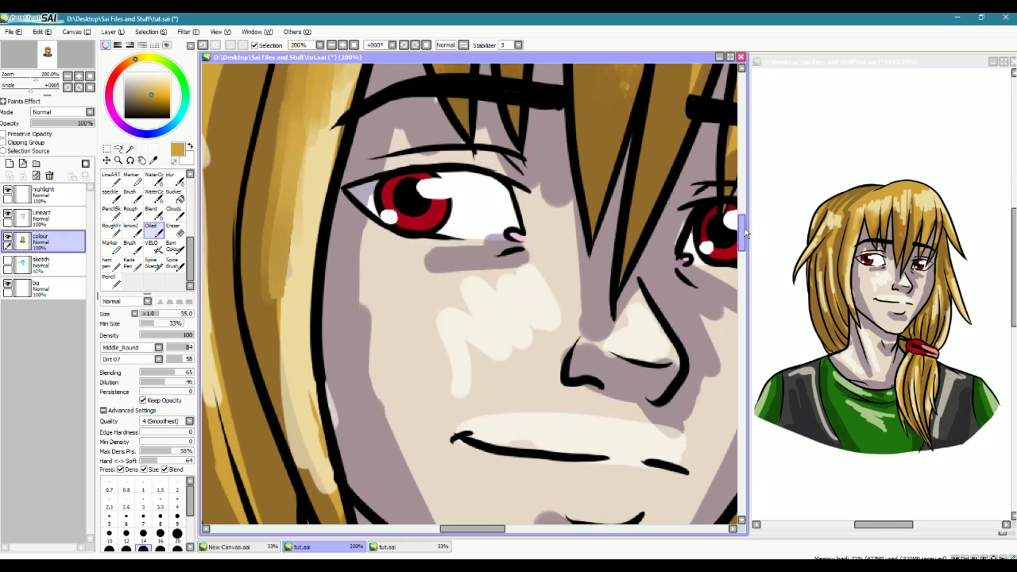
mouse_move(328, 441)
left_mouse_down()
mouse_move(335, 495)
mouse_move(302, 392)
mouse_move(349, 534)
left_mouse_up()
left_click(246, 322, "alt")
left_click_drag(275, 355, 315, 495)
left_click_drag(276, 307, 323, 498)
left_click(278, 212, "alt")
mouse_move(291, 259)
left_mouse_down()
mouse_move(308, 458)
mouse_move(324, 479)
left_mouse_up()
left_click_drag(276, 286, 321, 503)
left_click_drag(297, 366, 316, 400)
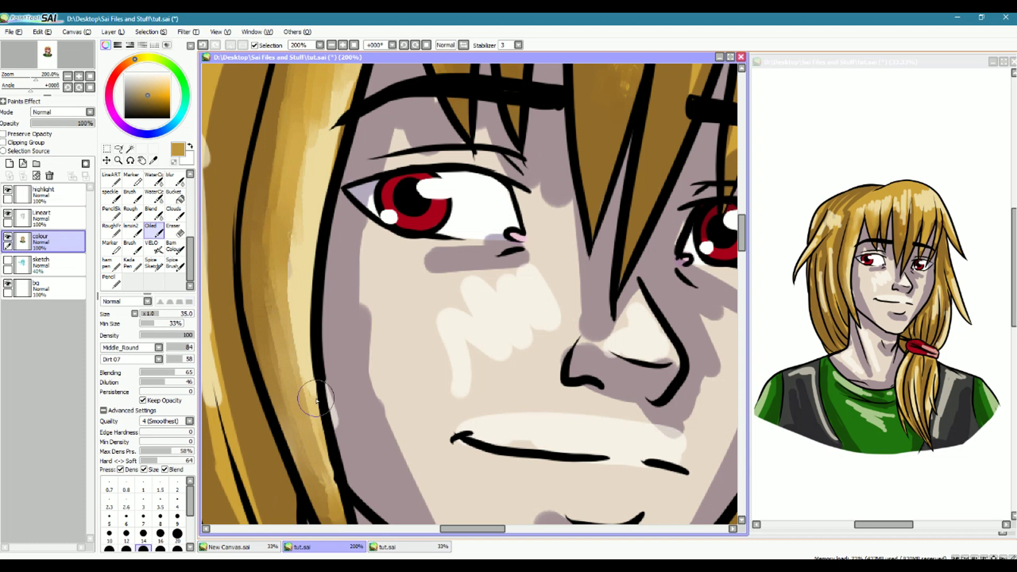
left_click_drag(316, 401, 336, 487)
left_click_drag(297, 382, 318, 477)
left_click_drag(290, 299, 313, 477)
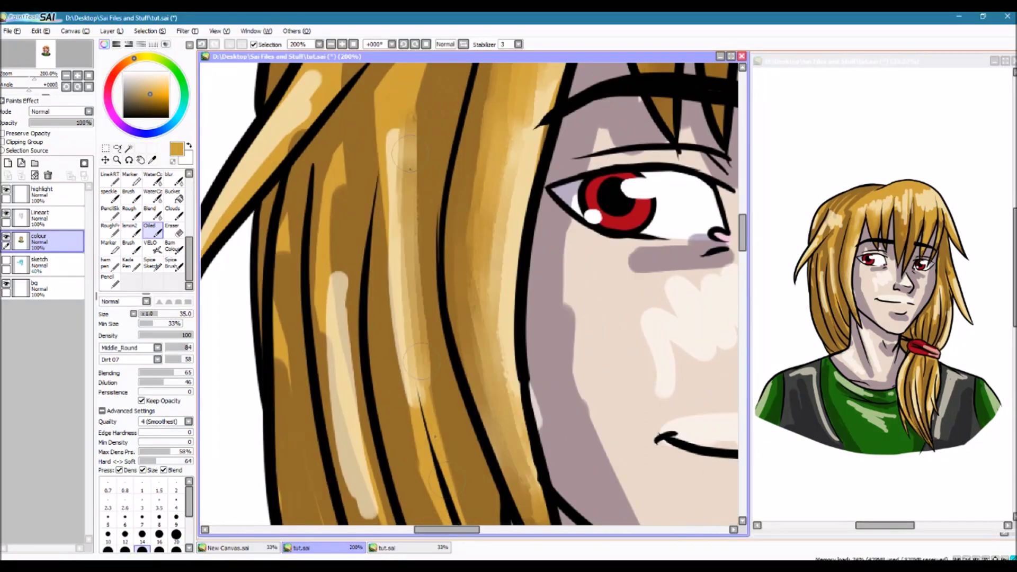
Blend the highlights and shadows across the remaining outer hair strands and the crown with the Oiled brush.
scroll(468, 294, "down", 5)
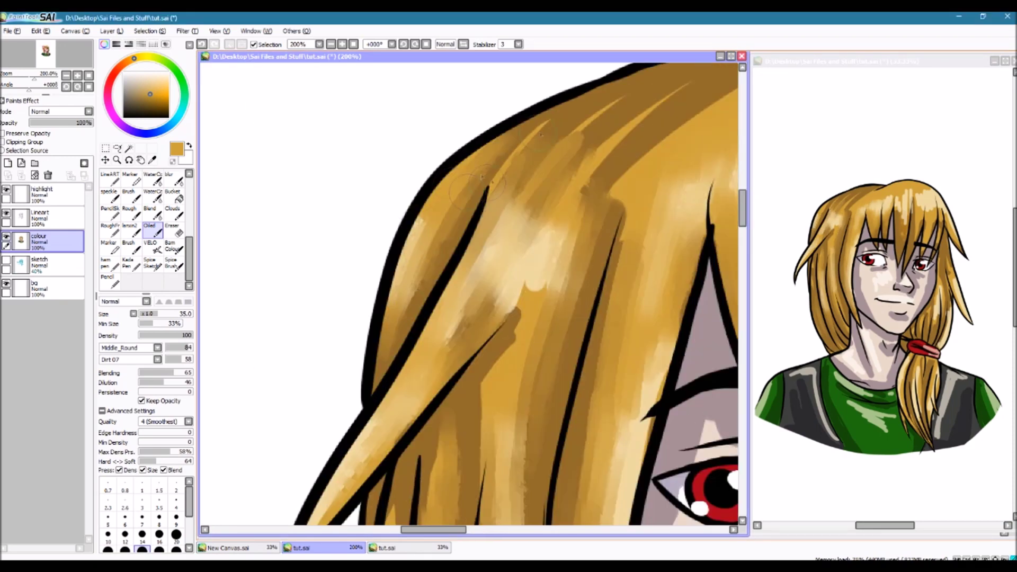
scroll(545, 244, "down", 1)
scroll(543, 350, "down", 1)
left_click_drag(742, 233, 743, 316)
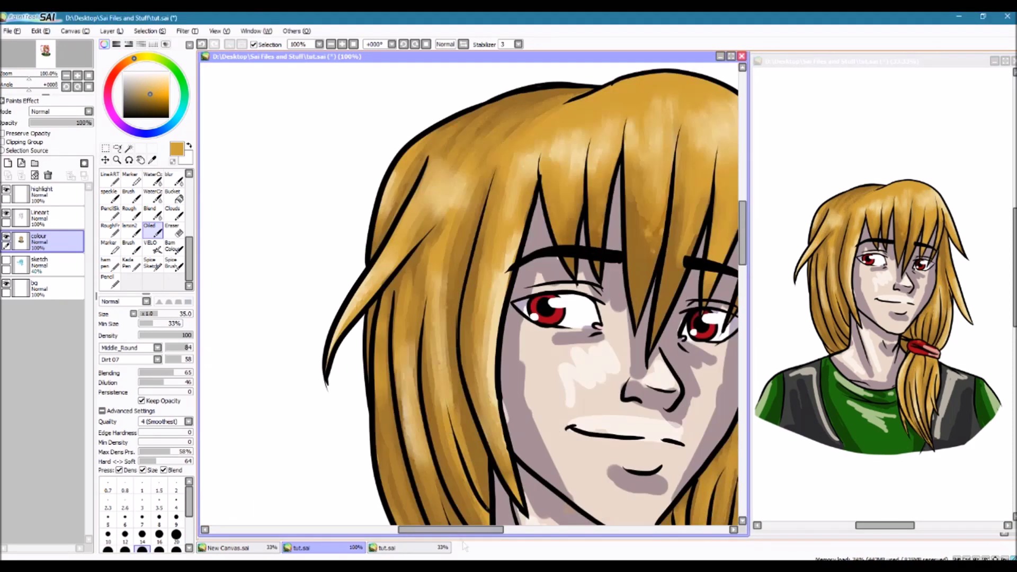
Sample skin tones and blend the shadows and highlights on the forehead, cheeks, nose and chin with the Oiled brush.
left_click_drag(434, 371, 530, 413)
left_click_drag(535, 344, 567, 366)
left_click_drag(456, 297, 389, 349)
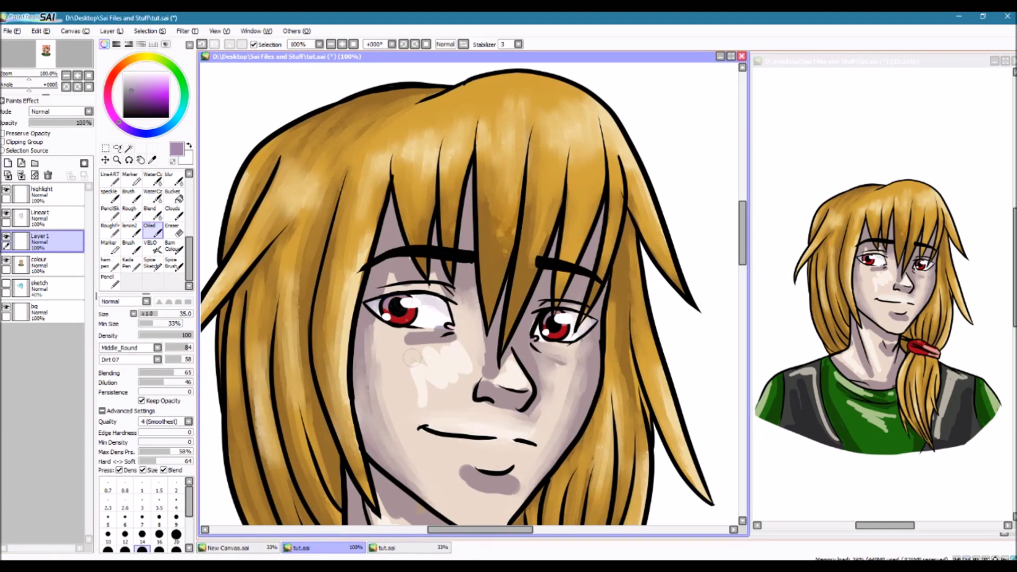
left_click(397, 278, "alt")
left_click_drag(408, 339, 466, 365)
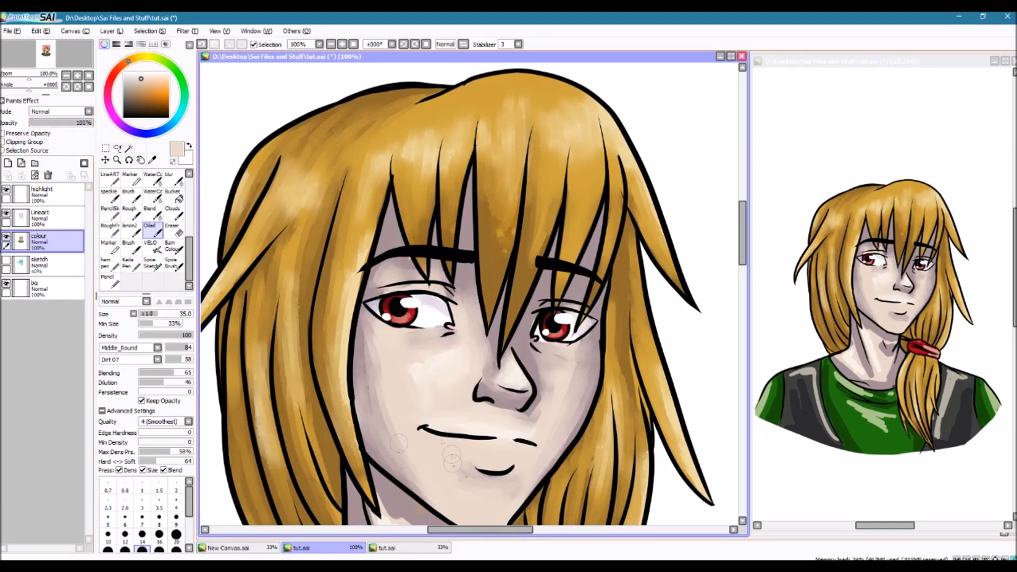
left_click_drag(460, 477, 508, 493)
Blend the skin shading down the neck to the collar with the Oiled brush.
scroll(477, 476, "down", 5)
left_click_drag(391, 148, 456, 206)
left_click_drag(424, 159, 461, 260)
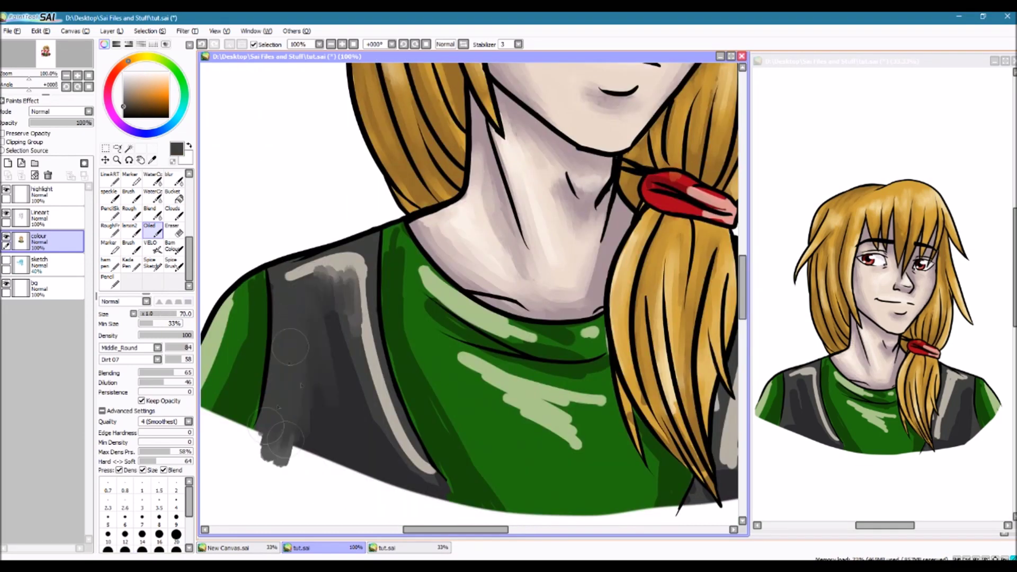
Blend the pale highlights into the dark grey on both sides of the vest with a larger Oiled brush.
left_click_drag(297, 265, 371, 477)
left_click_drag(339, 297, 403, 482)
scroll(508, 416, "right", 5)
left_click_drag(488, 447, 466, 296)
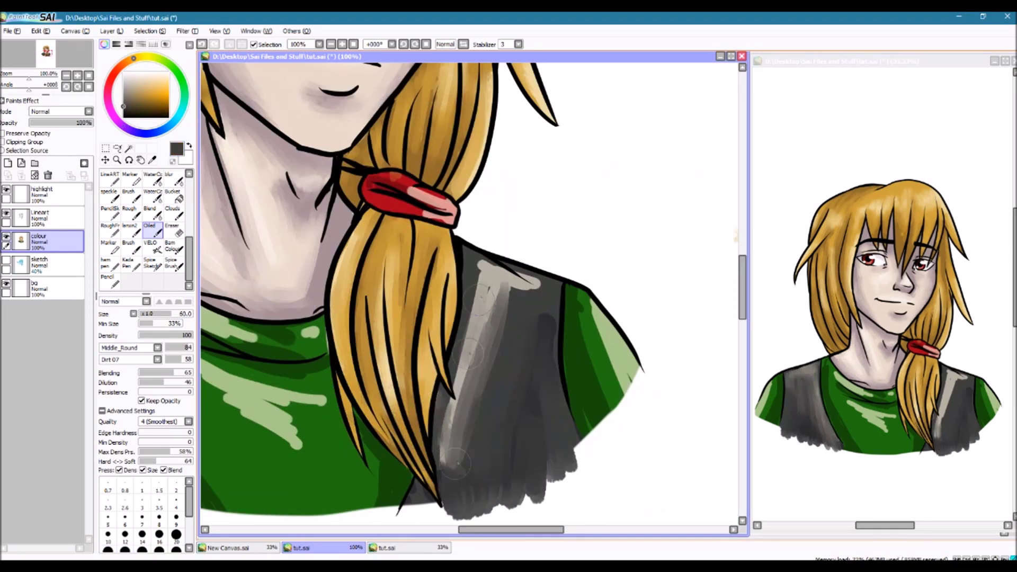
left_click_drag(503, 466, 476, 275)
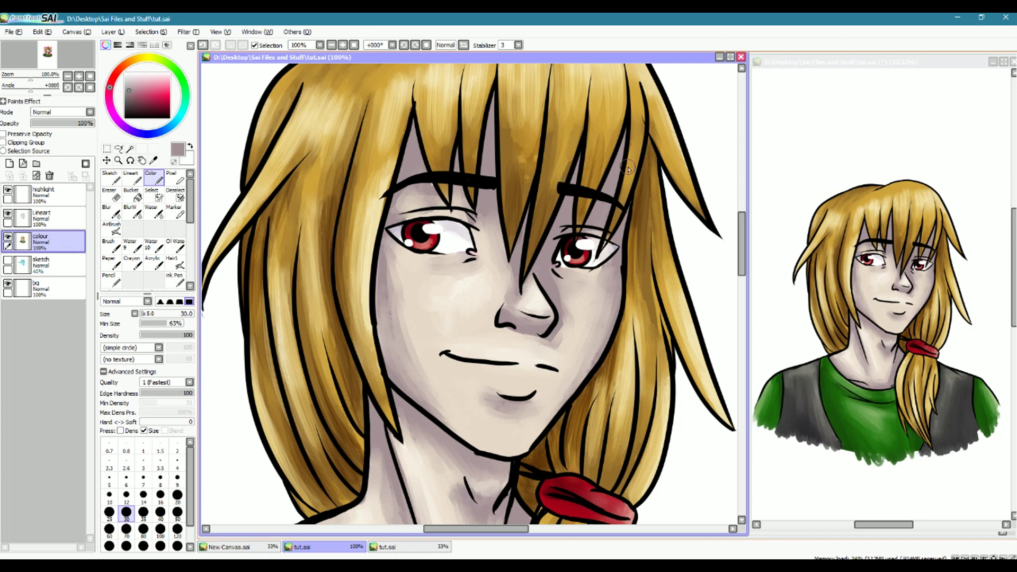
Select the Oiled brush at size 60, sample the golden-brown hair colour and smooth the fringe strand between the eyebrows.
scroll(194, 217, "down", 5)
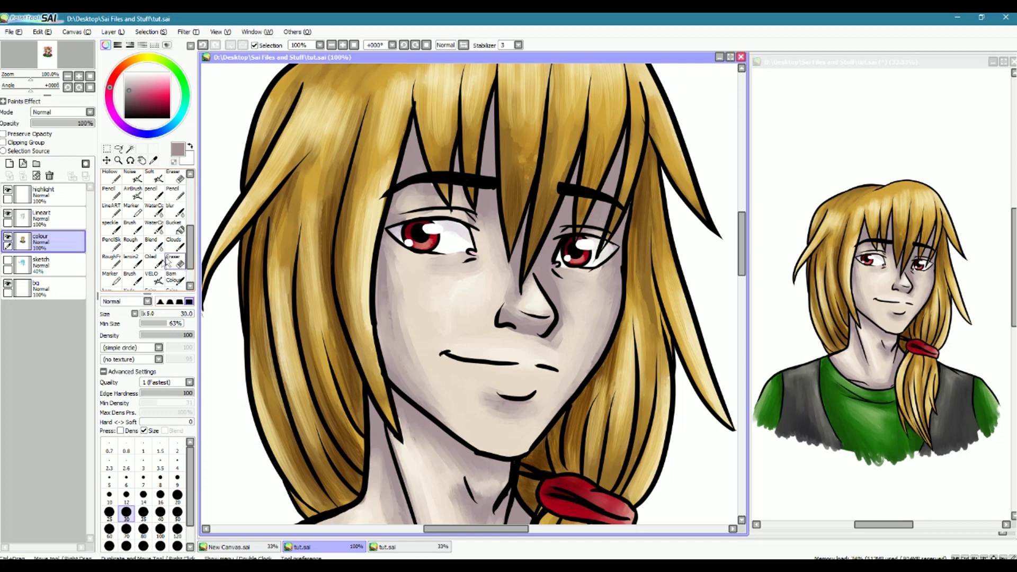
left_click(151, 259)
left_click(523, 151, "alt")
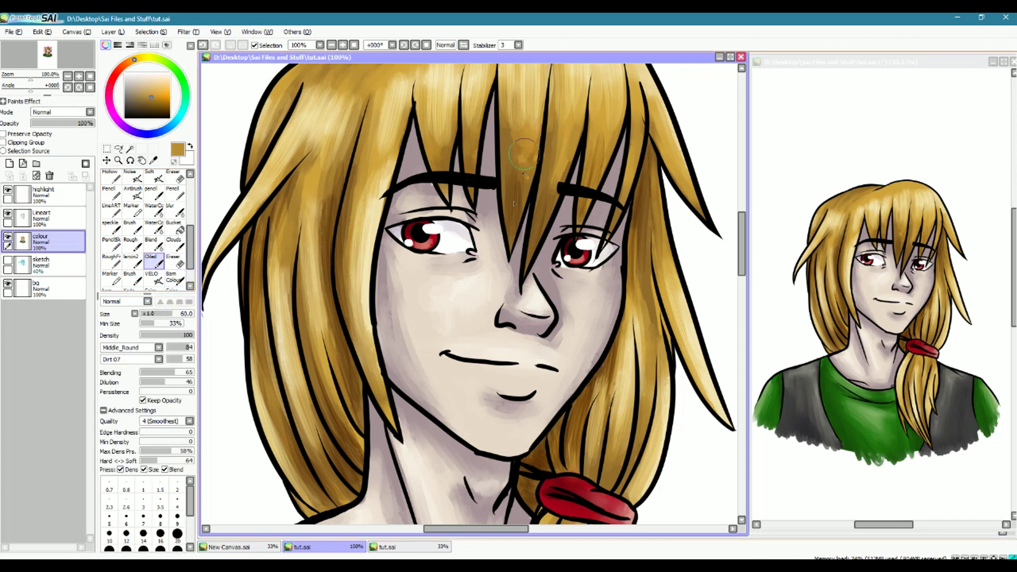
mouse_move(505, 183)
left_mouse_down()
mouse_move(565, 144)
mouse_move(562, 124)
mouse_move(531, 144)
mouse_move(513, 204)
left_mouse_up()
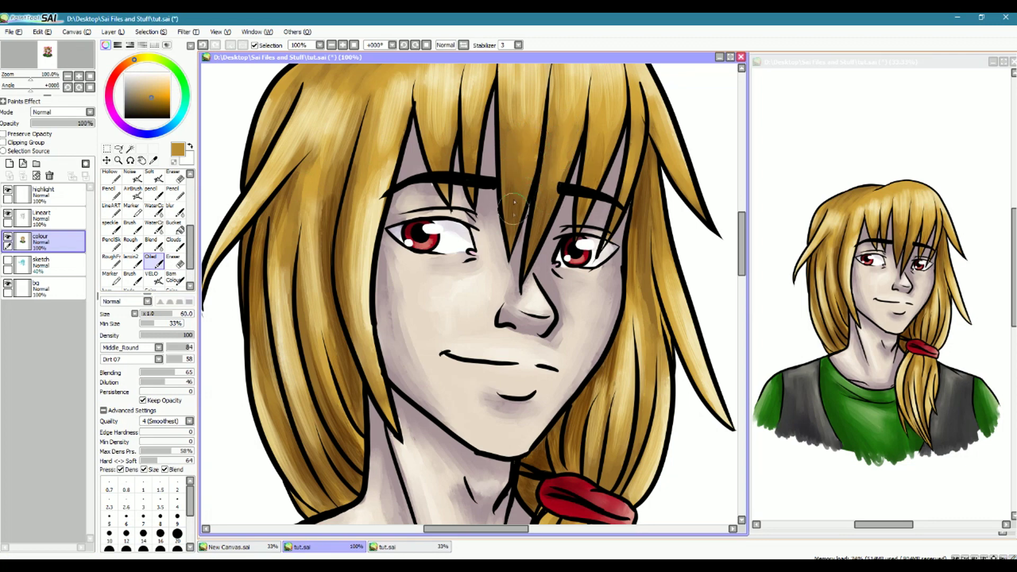
Look through the keyboard shortcut assignments and close the preferences without changes.
scroll(513, 202, "down", 1)
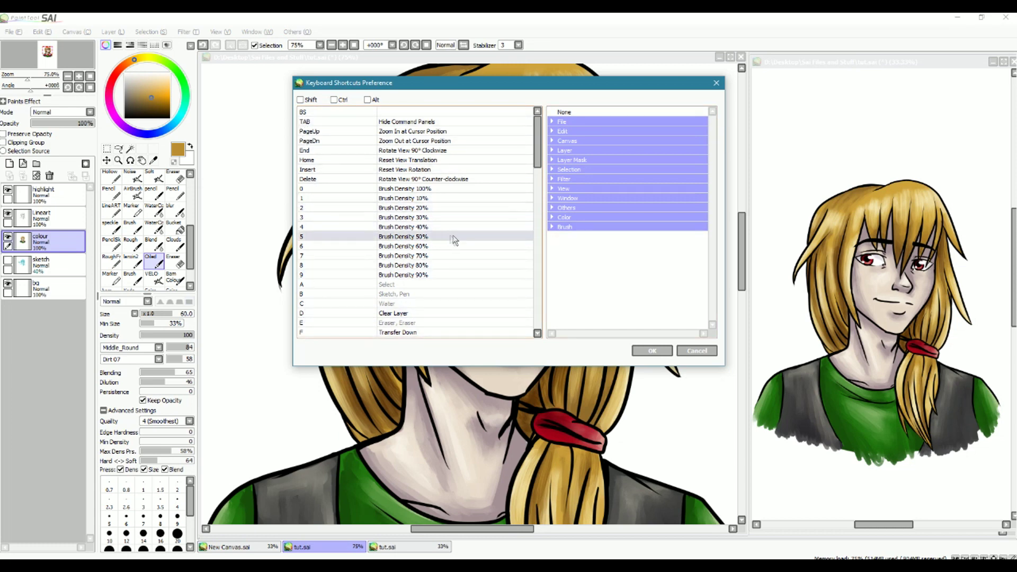
left_click_drag(538, 161, 531, 269)
left_click(697, 351)
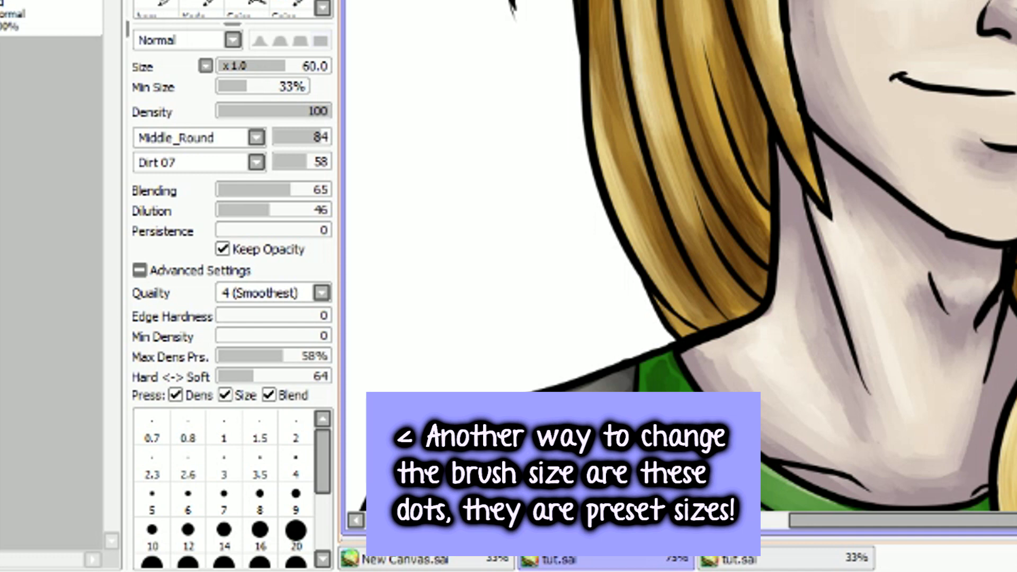
Set the Oiled brush size to 66.
left_click_drag(285, 66, 292, 67)
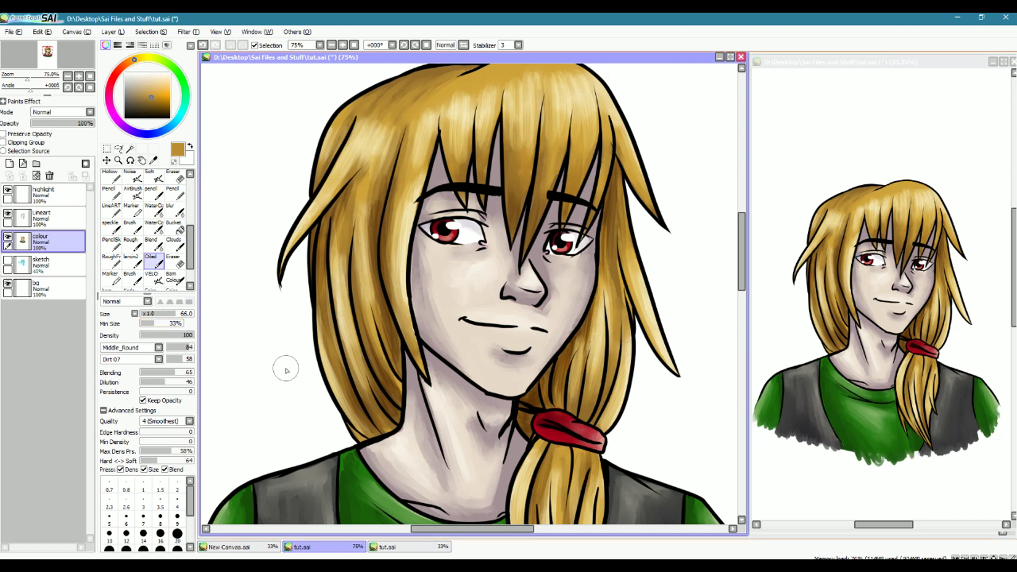
mouse_move(275, 379)
left_mouse_down()
mouse_move(268, 357)
mouse_move(260, 379)
left_mouse_up()
mouse_move(265, 318)
left_mouse_down()
mouse_move(235, 298)
mouse_move(263, 304)
mouse_move(244, 321)
mouse_move(245, 300)
left_mouse_up()
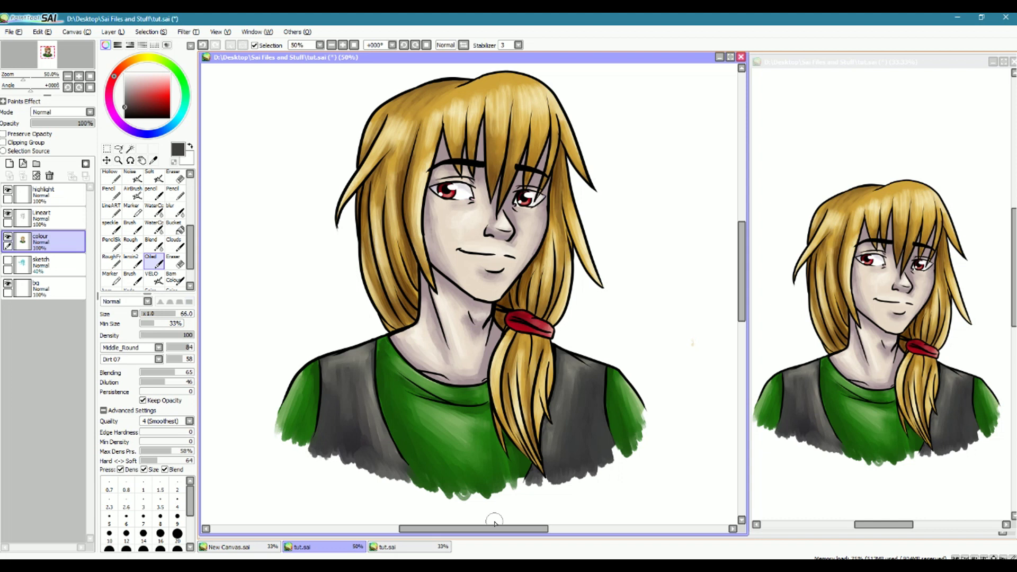
Add a new layer directly above the Lineart layer and clip it to the line art.
left_click(53, 217)
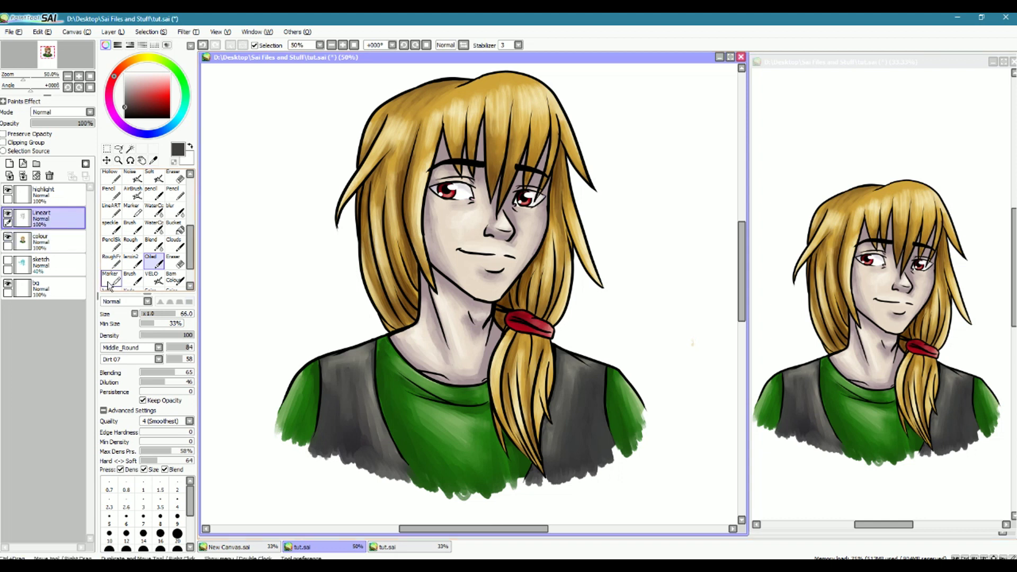
left_click(9, 164)
left_click(4, 142)
Try filling the clipped layer with bright red using the Bucket tool.
scroll(148, 212, "up", 3)
left_click(160, 180)
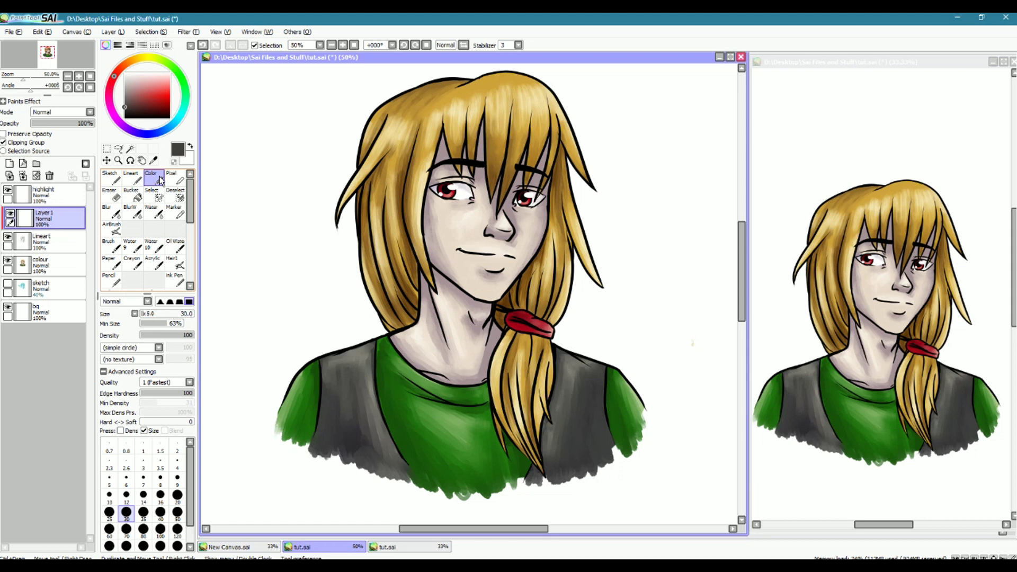
left_click(137, 197)
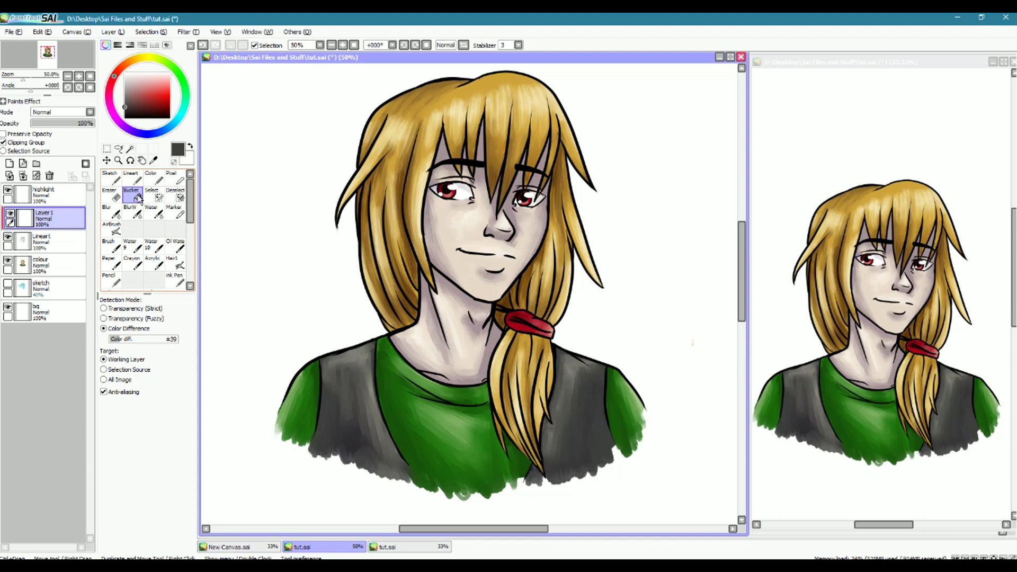
left_click(169, 99)
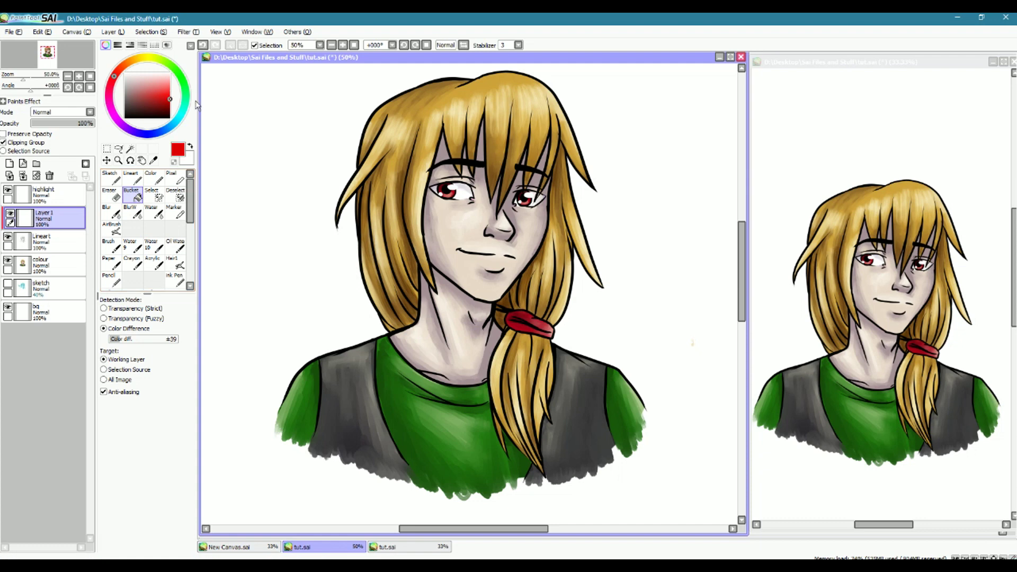
left_click(455, 429)
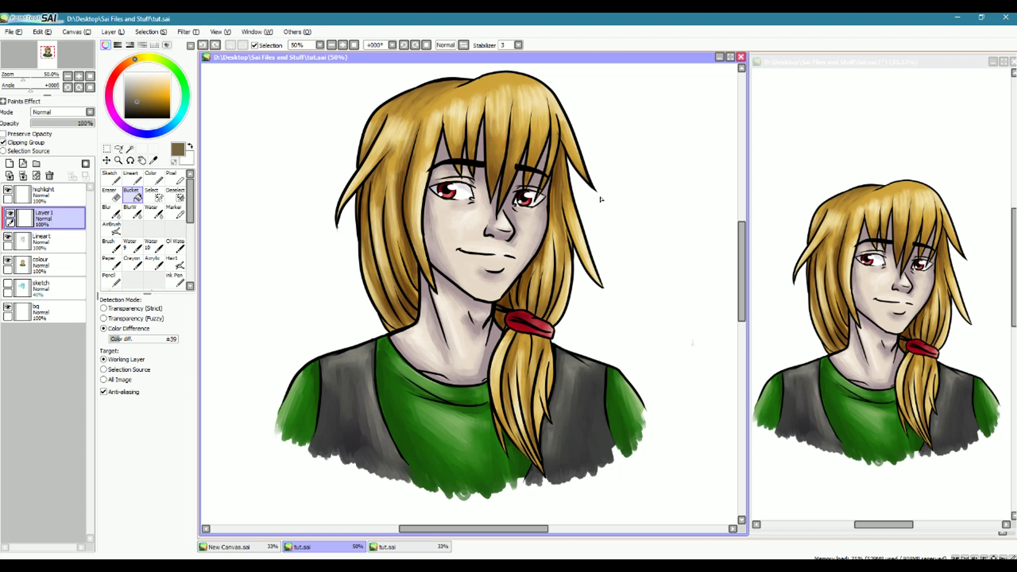
Sample the hair colour, darken it to deep brown and recolour the outer hair and ponytail outlines with the Color brush at size 70.
left_click(370, 252, "alt")
left_click(146, 106)
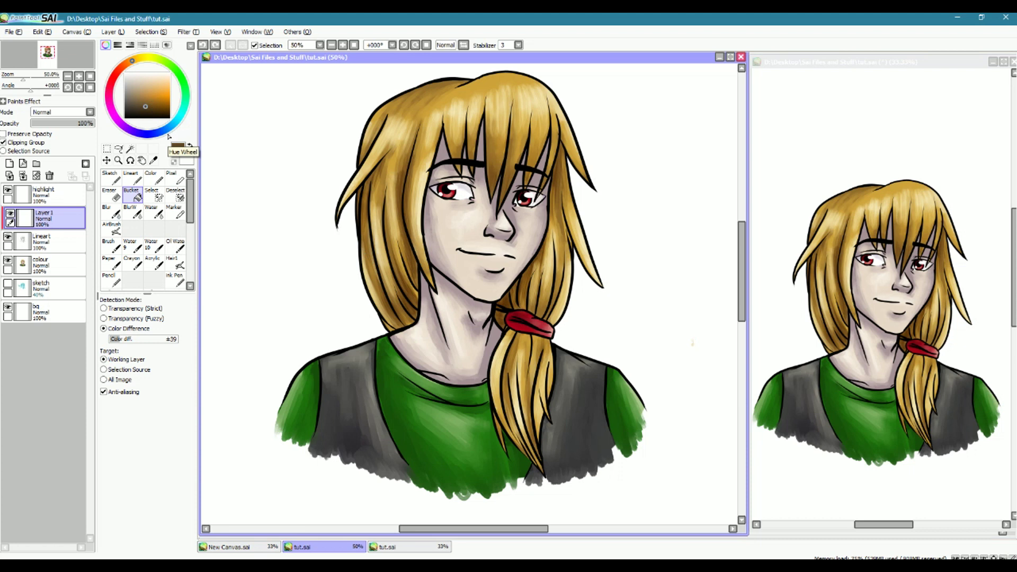
left_click(153, 179)
left_click_drag(147, 110, 153, 109)
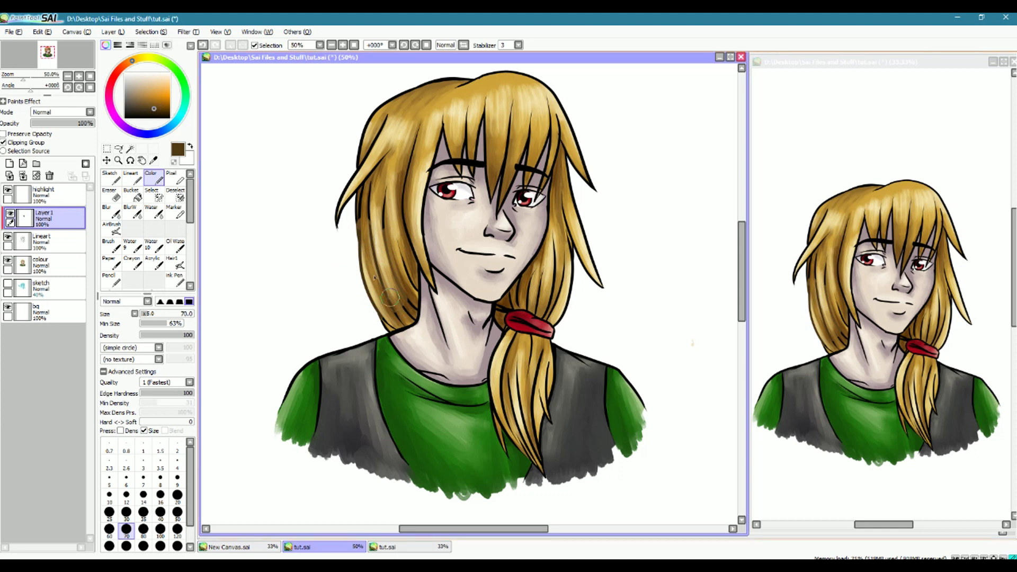
mouse_move(372, 151)
left_mouse_down()
mouse_move(345, 207)
mouse_move(371, 114)
mouse_move(386, 103)
left_mouse_up()
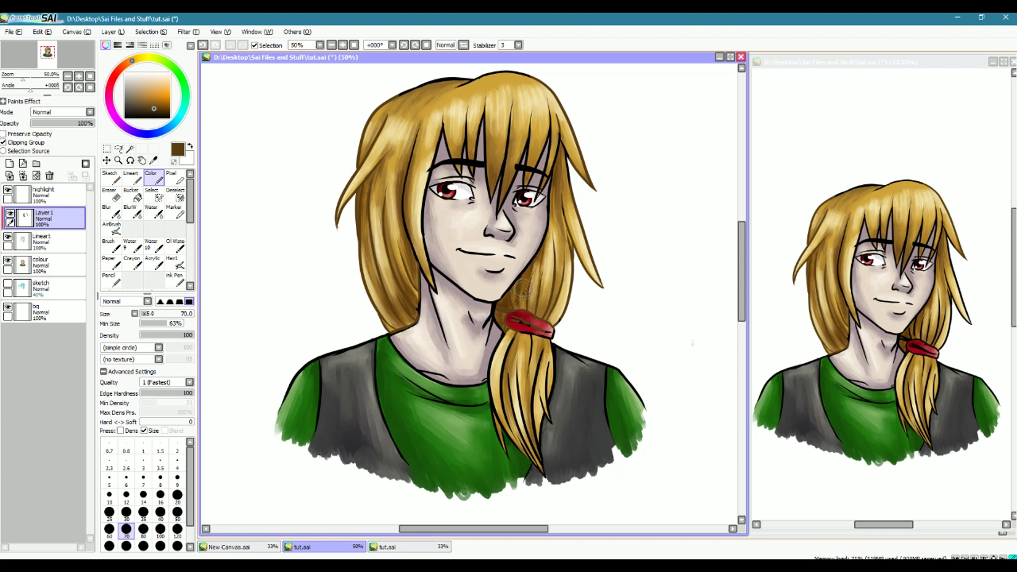
left_click_drag(549, 340, 536, 461)
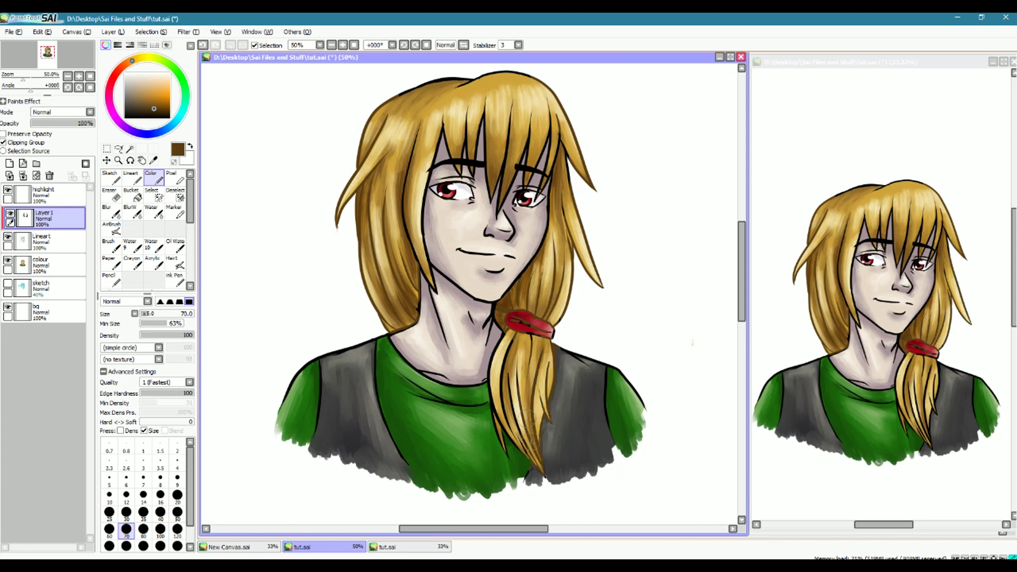
Enlarge the Color brush to size 200, recolour the fringe and eyebrow lines dark brown, and reduce the brush size again.
key("bracketright")
key("bracketright")
key("bracketright")
key("bracketright")
key("bracketright")
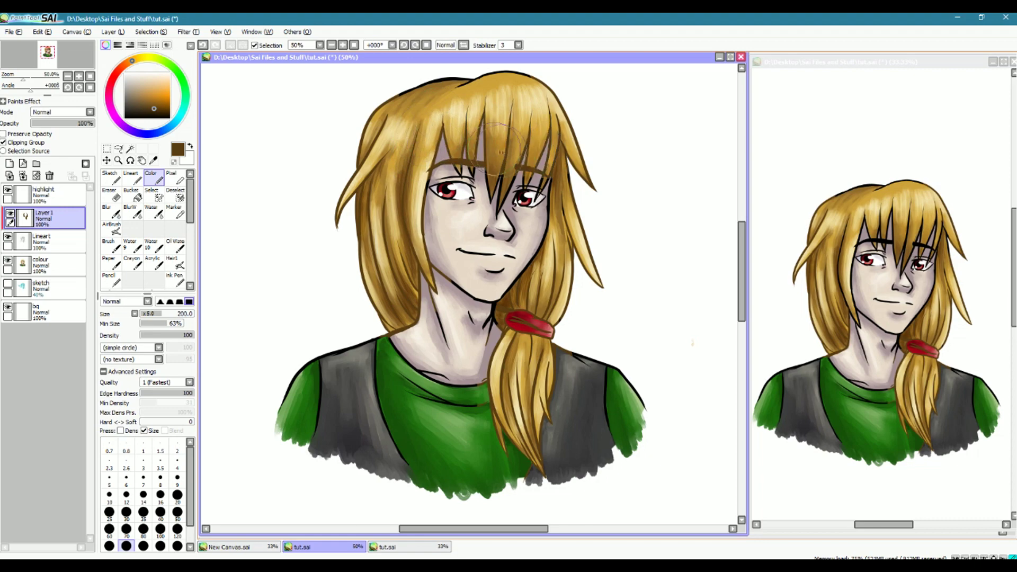
key("bracketleft")
key("bracketleft")
key("bracketleft")
key("bracketleft")
scroll(535, 154, "up", 3)
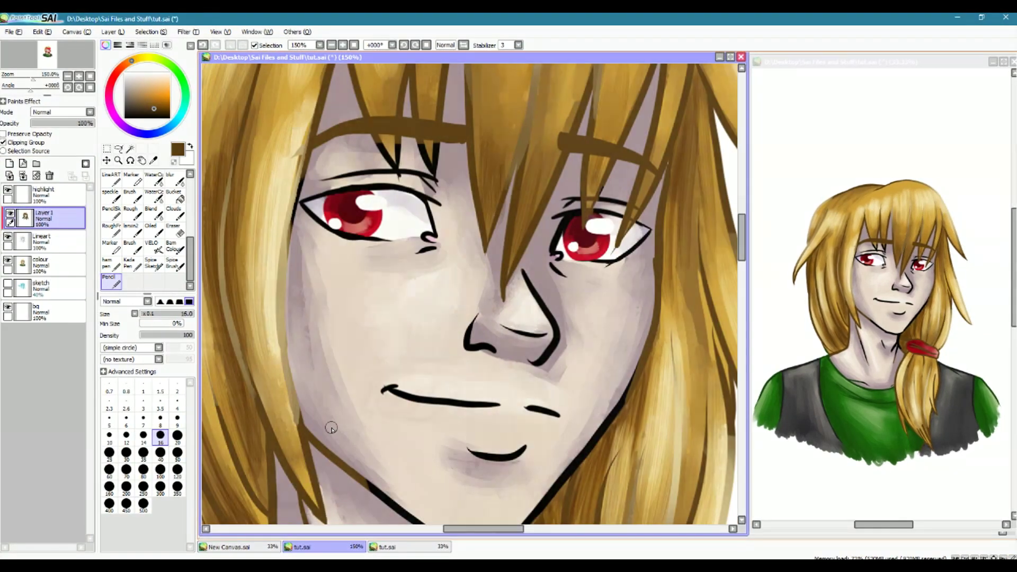
Sample the facial skin tone, darken it to a muted reddish brown and recolour the mouth and lower-lip lines with the size 16 Pencil.
left_click(335, 445, "alt")
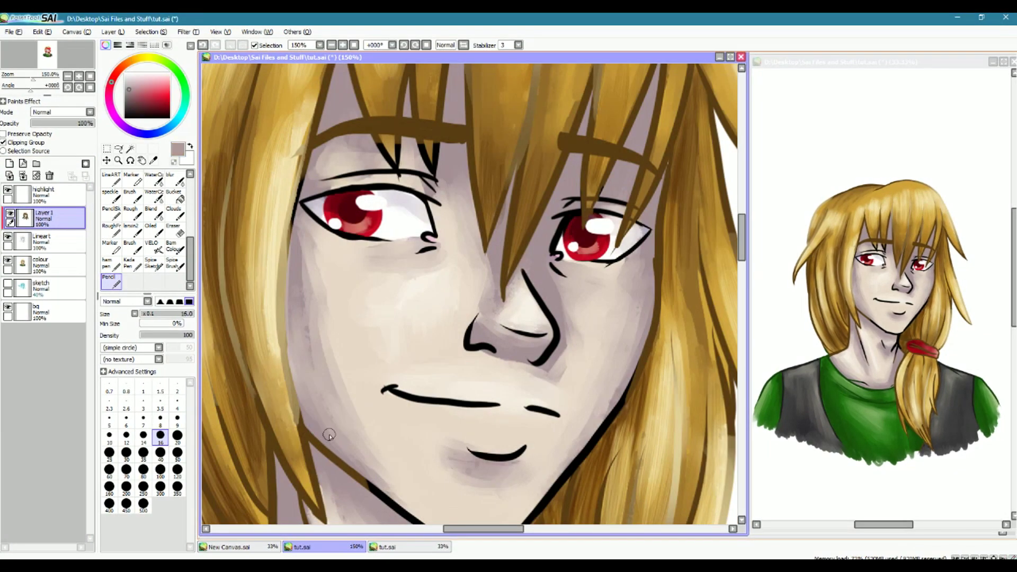
left_click(425, 362, "alt")
left_click_drag(498, 403, 384, 390)
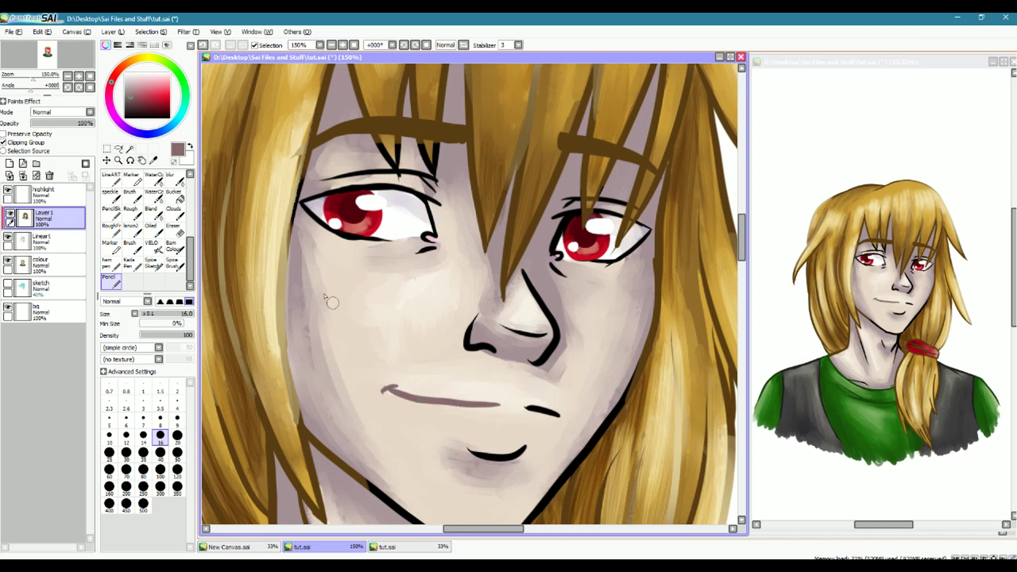
left_click(130, 100)
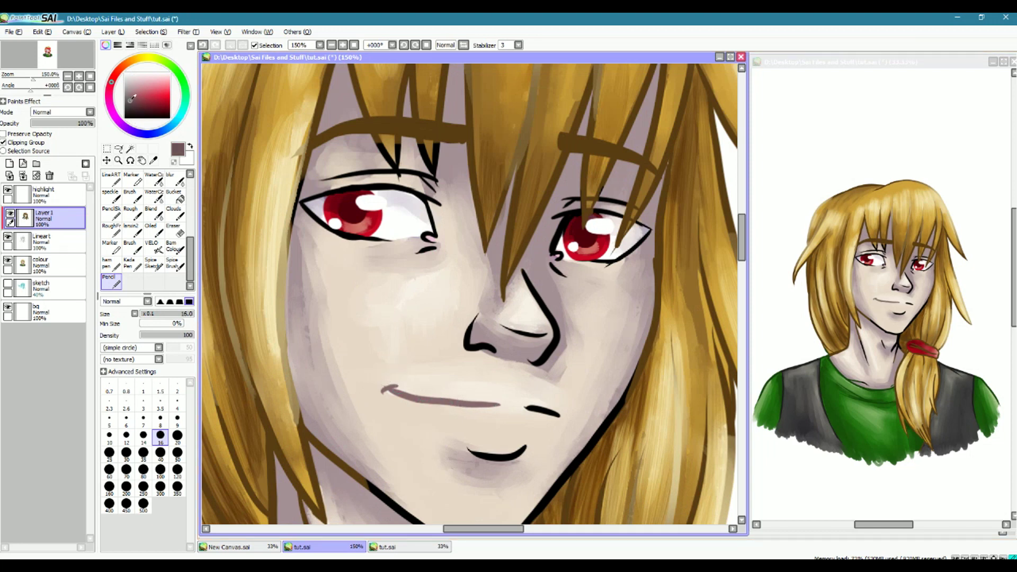
left_click_drag(386, 390, 559, 414)
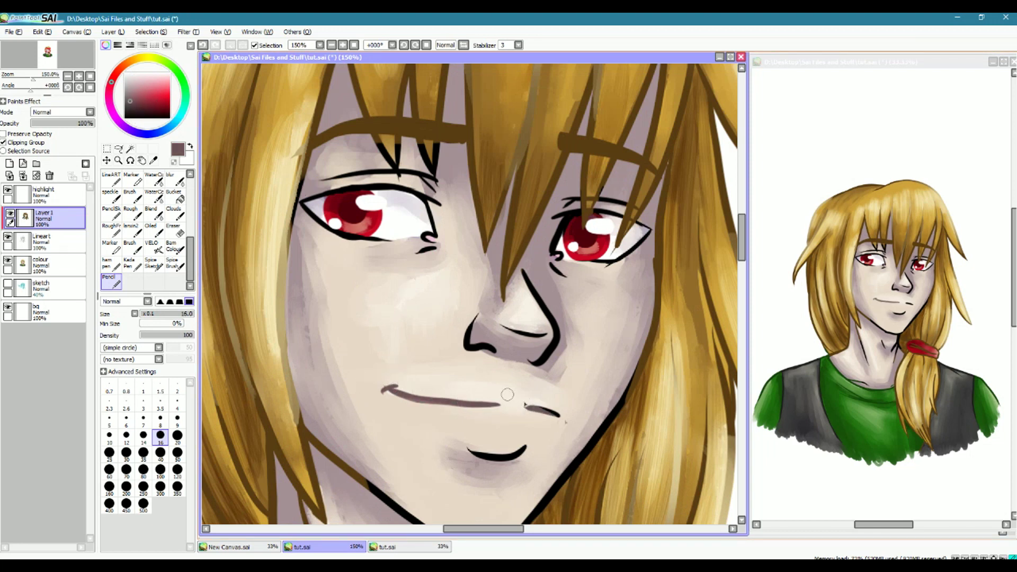
left_click_drag(526, 446, 468, 450)
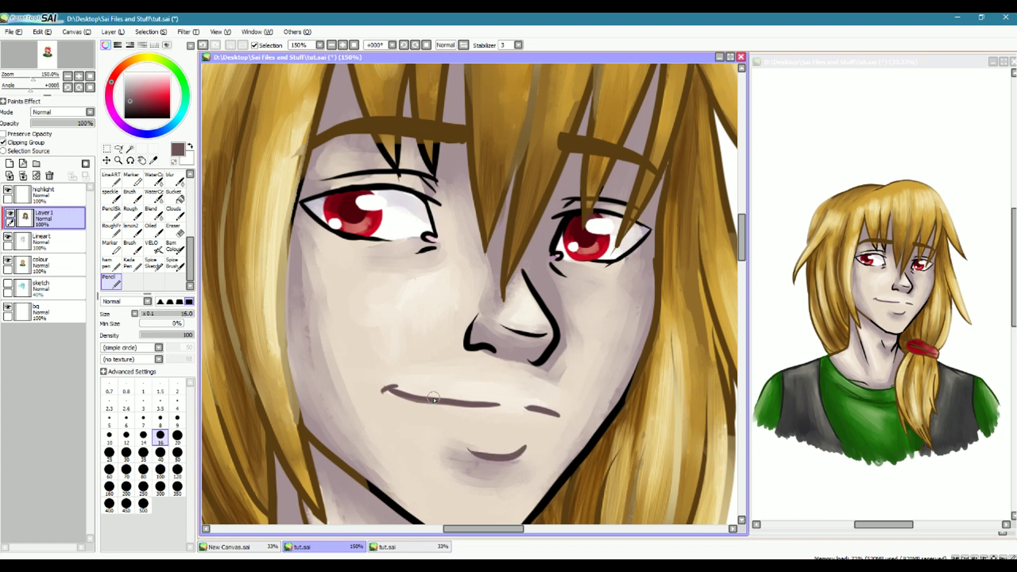